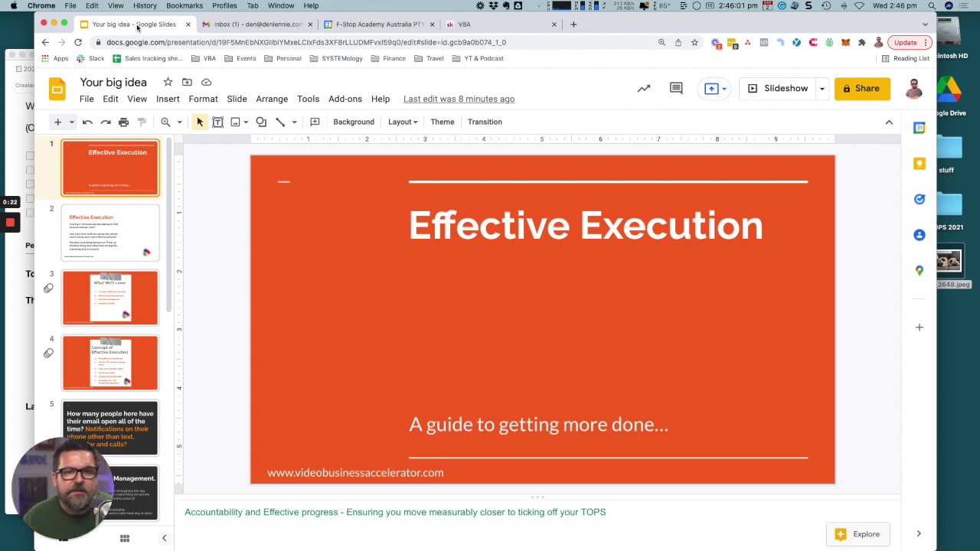
Step: Show slide 2, 'Effective Execution', of the Your big idea presentation
click(103, 240)
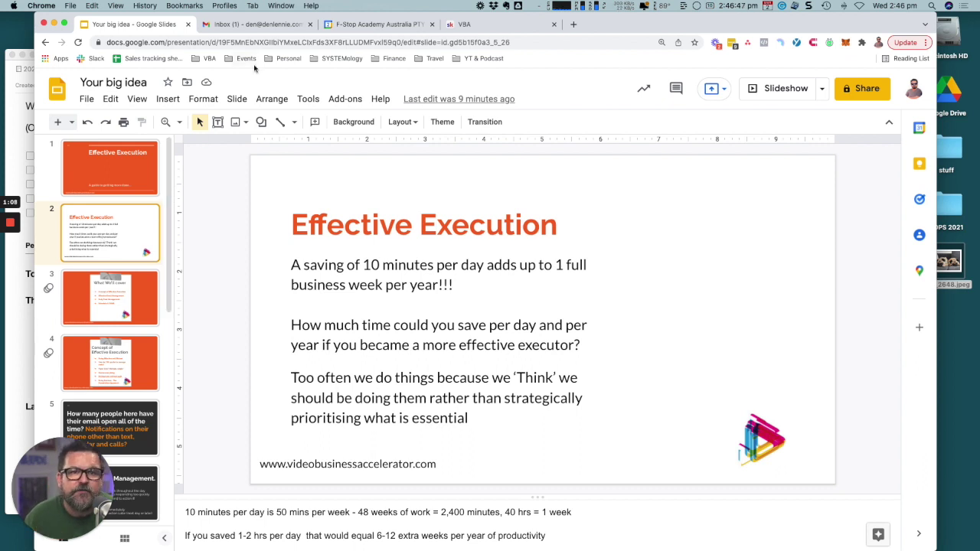
Step: Delete the Qantas card offers email from the Gmail inbox
click(249, 25)
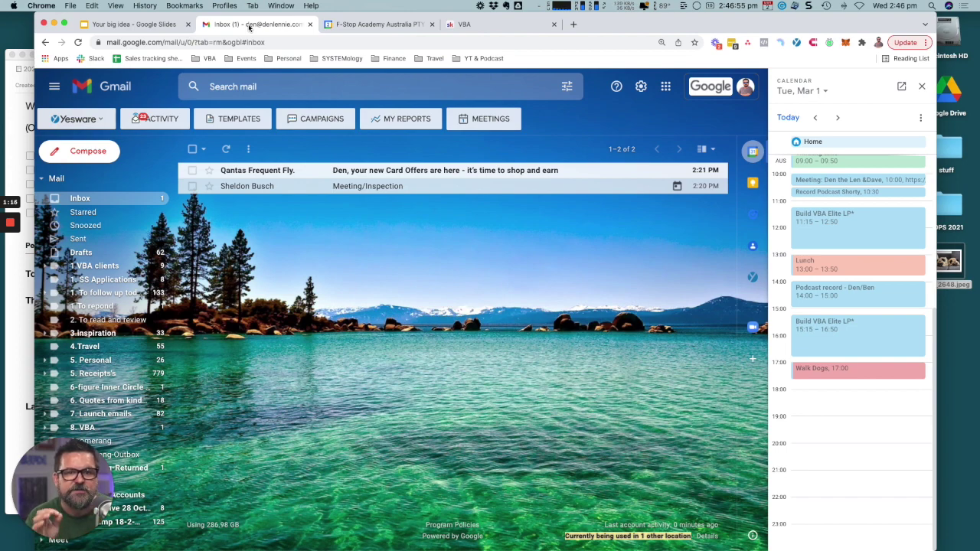
click(192, 170)
click(274, 149)
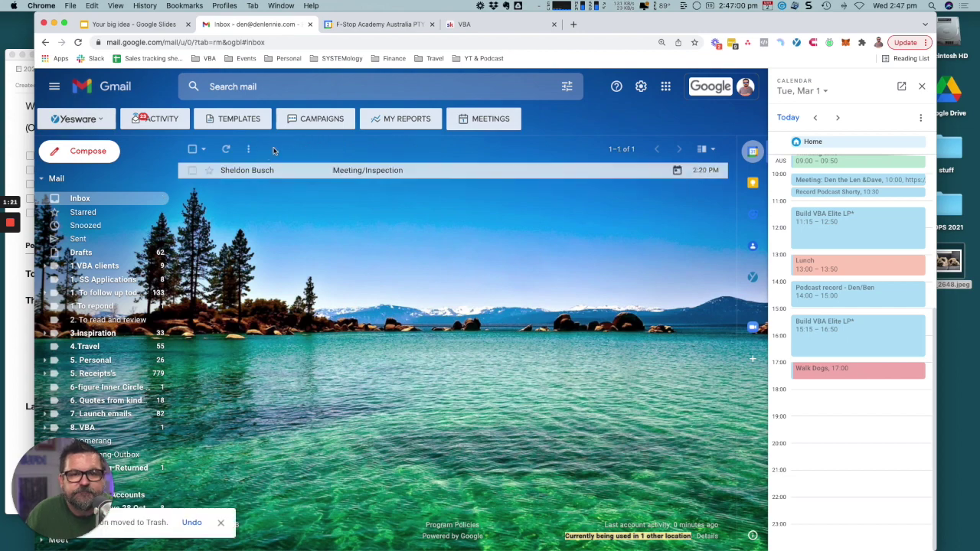
Step: File the Meeting/Inspection email under the '1. To follow up today' label
click(192, 170)
click(392, 149)
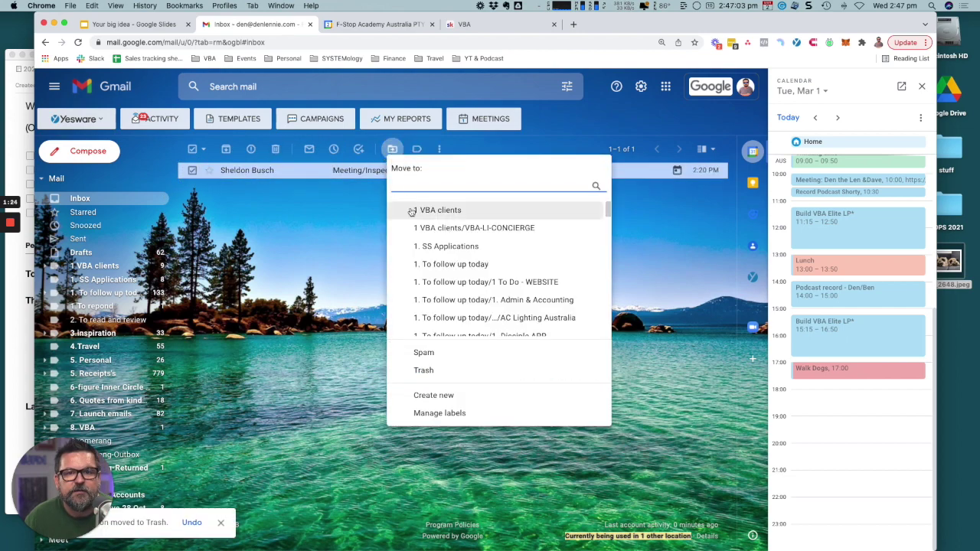
click(446, 264)
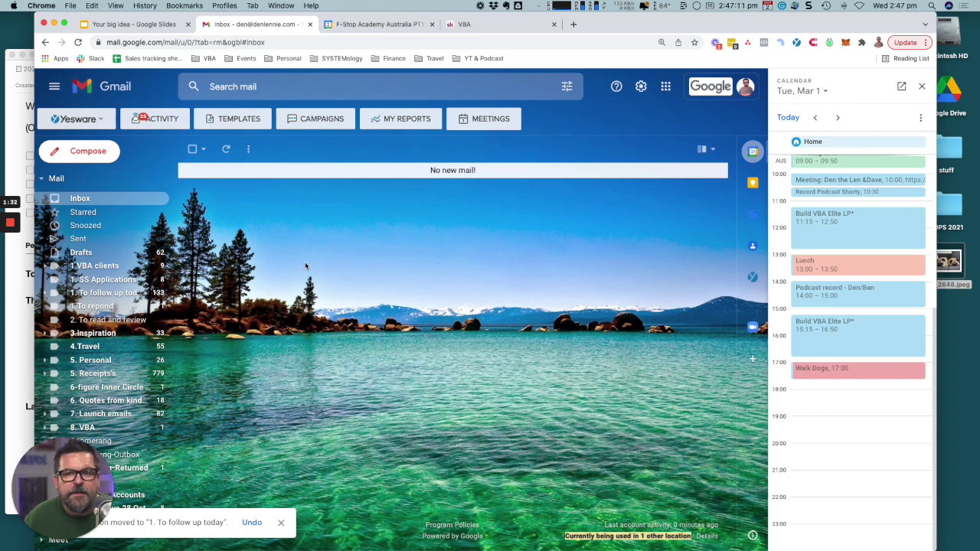
scroll(834, 352, up, 5)
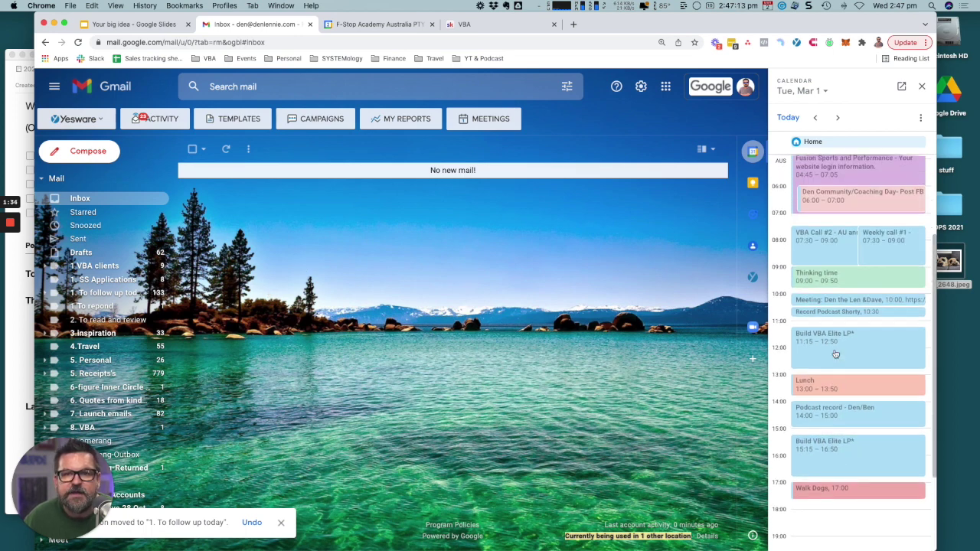
scroll(835, 354, up, 1)
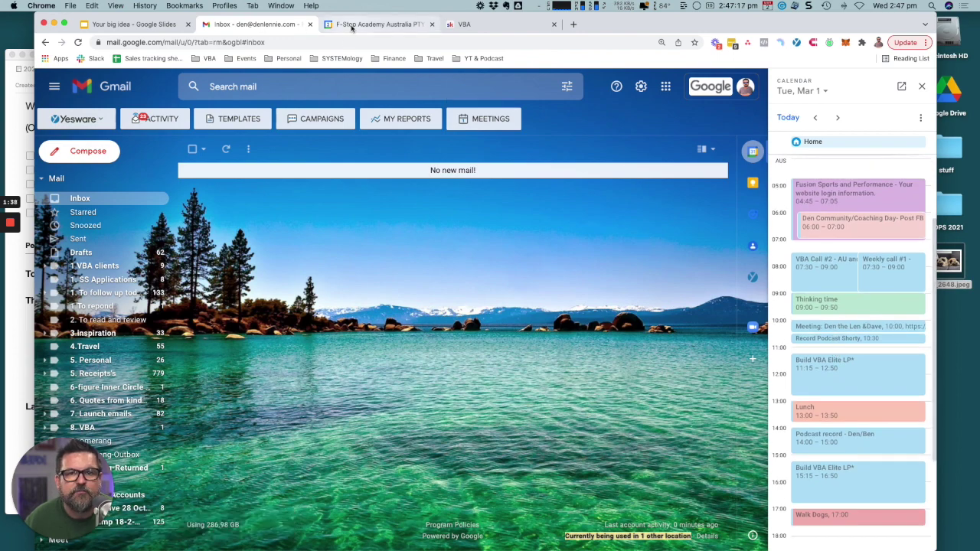
Step: Move and widen the Week #10 28 Feb note window, minimizing Chrome
click(20, 122)
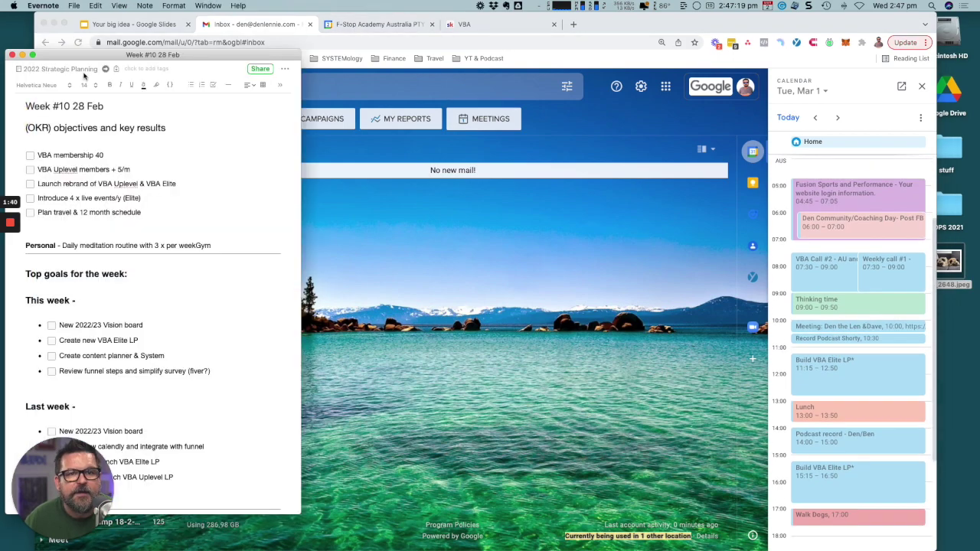
drag(73, 59, 146, 44)
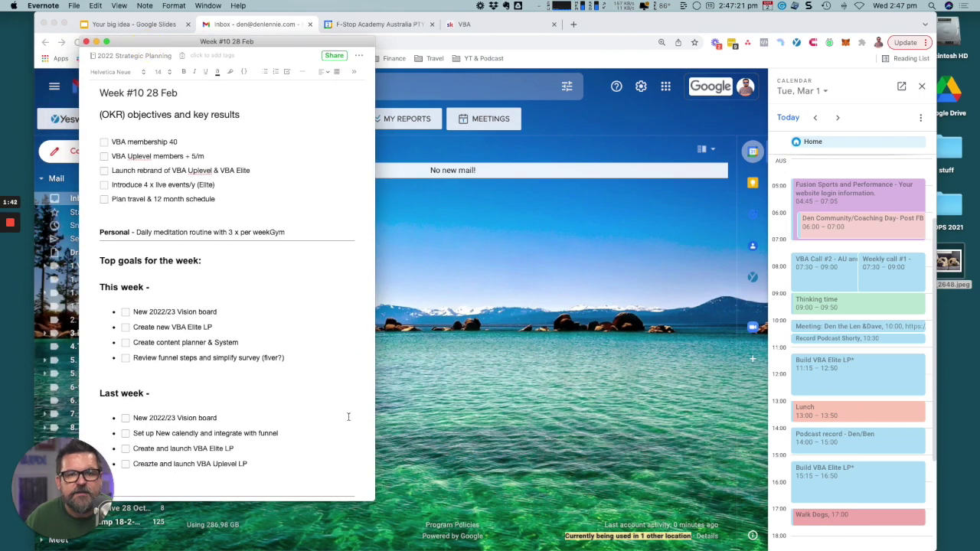
drag(373, 498, 497, 510)
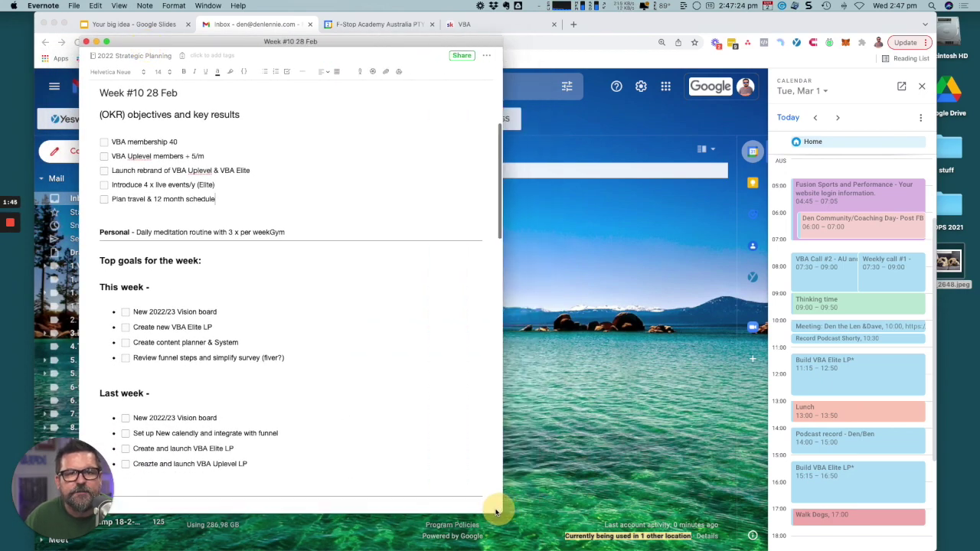
click(54, 24)
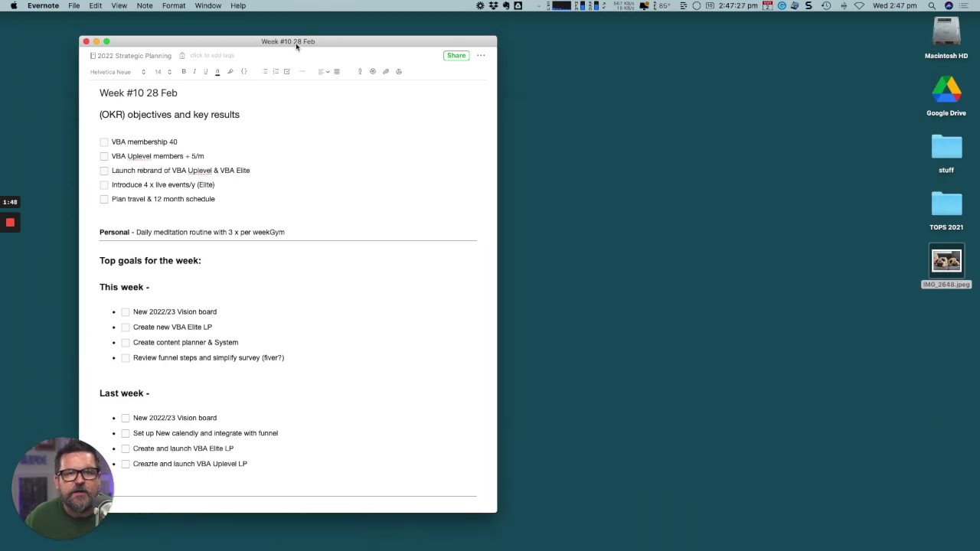
drag(294, 45, 339, 44)
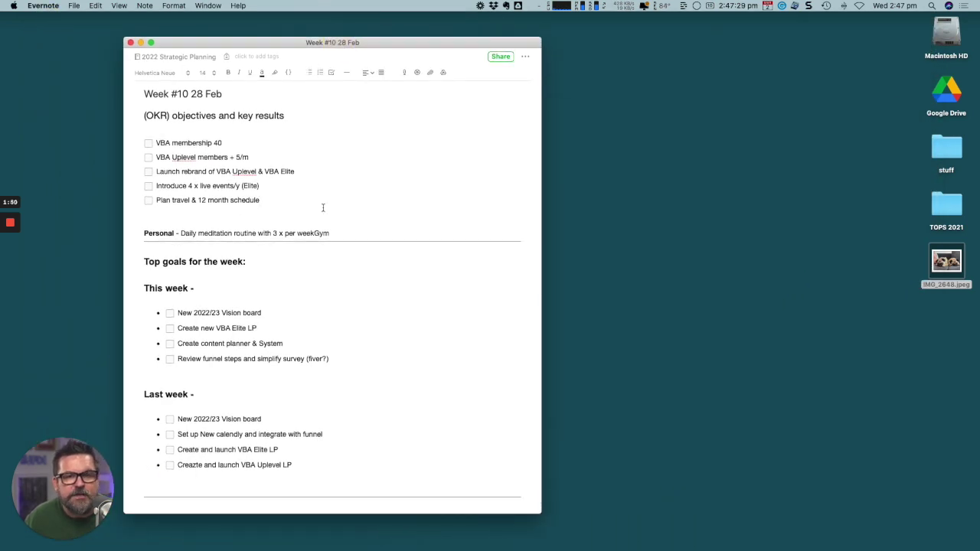
scroll(345, 242, up, 3)
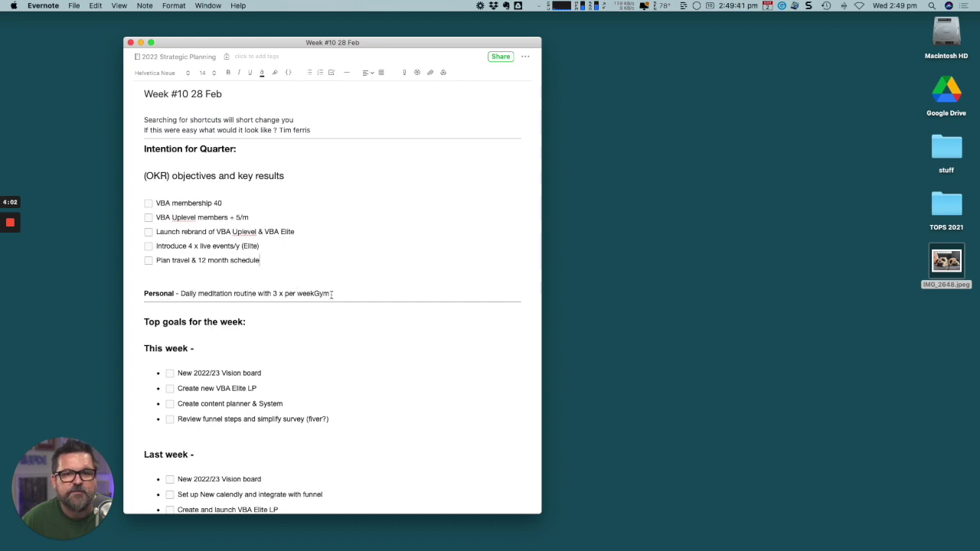
Step: Tick off the Review funnel steps task
scroll(303, 319, down, 3)
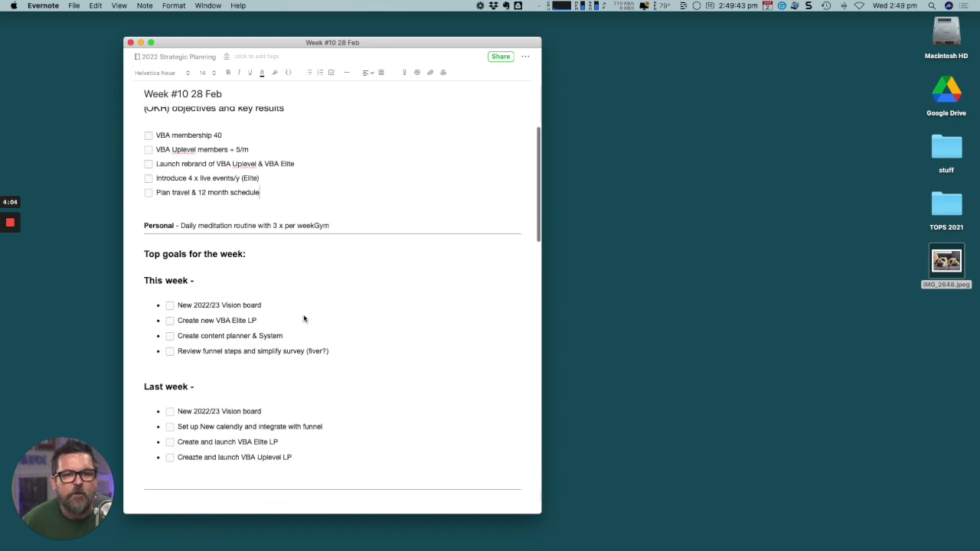
scroll(303, 319, down, 2)
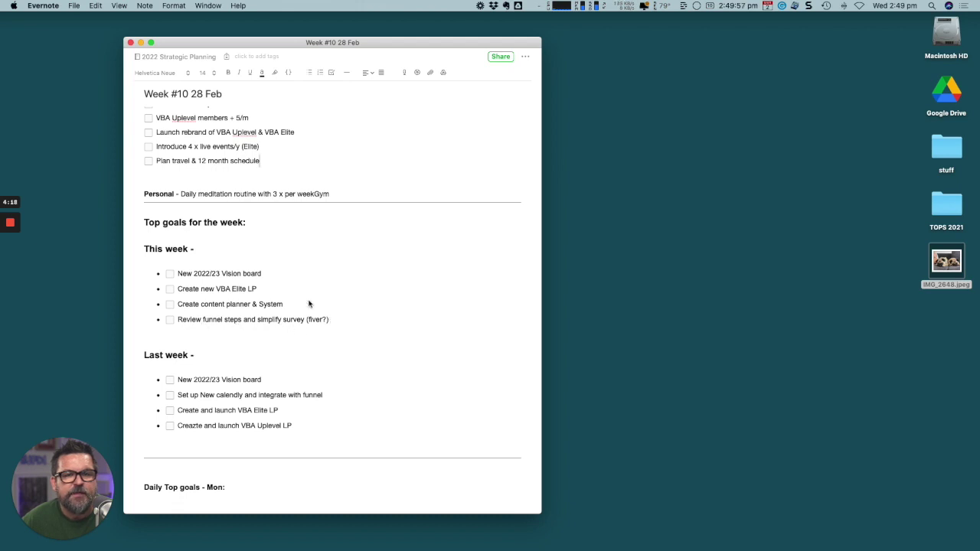
click(169, 320)
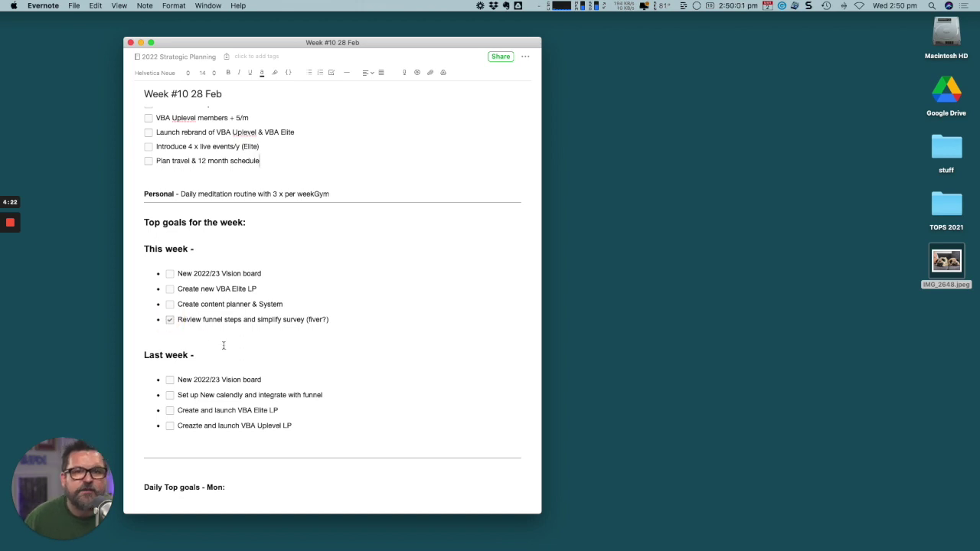
Step: Correct 'Creazte' to 'Create' in the Create and launch VBA Uplevel LP task
scroll(234, 344, down, 2)
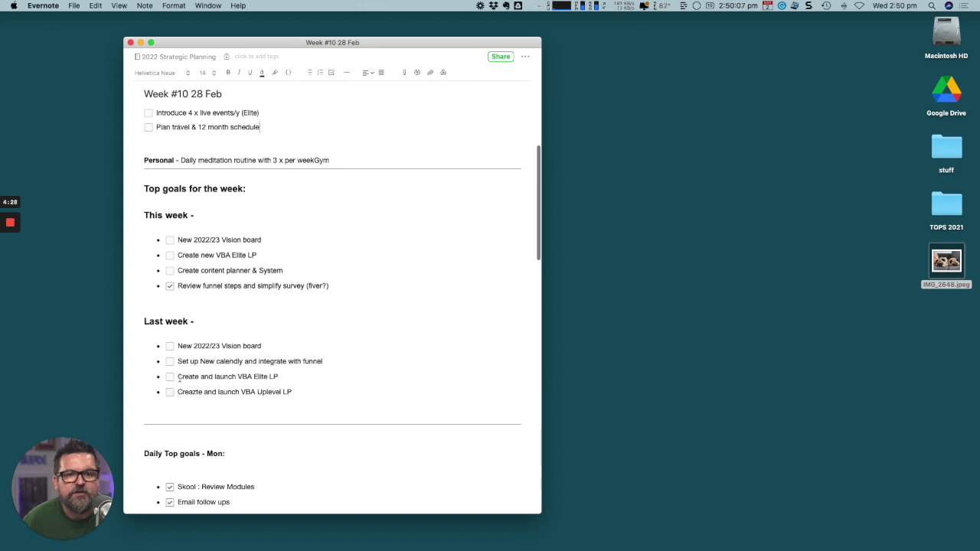
drag(177, 376, 280, 378)
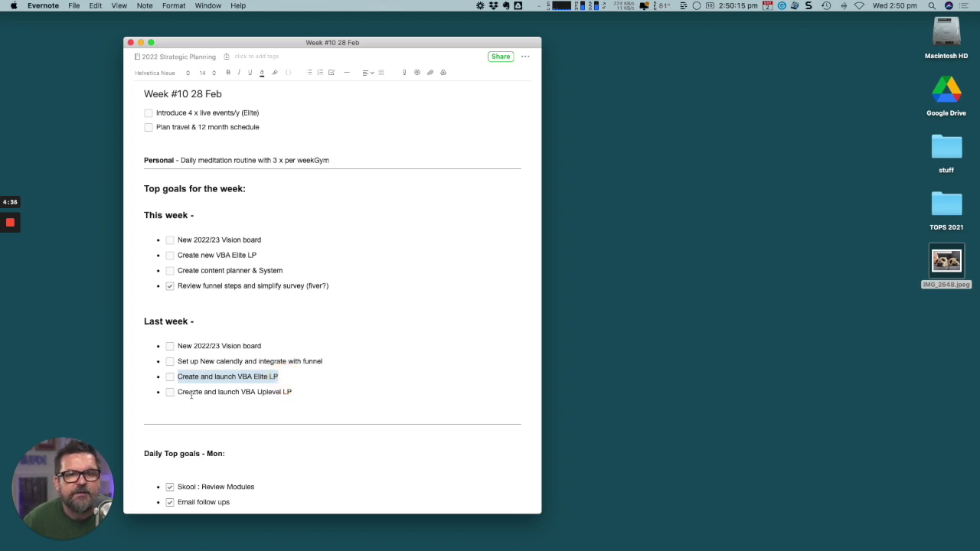
click(194, 393)
key(BackSpace)
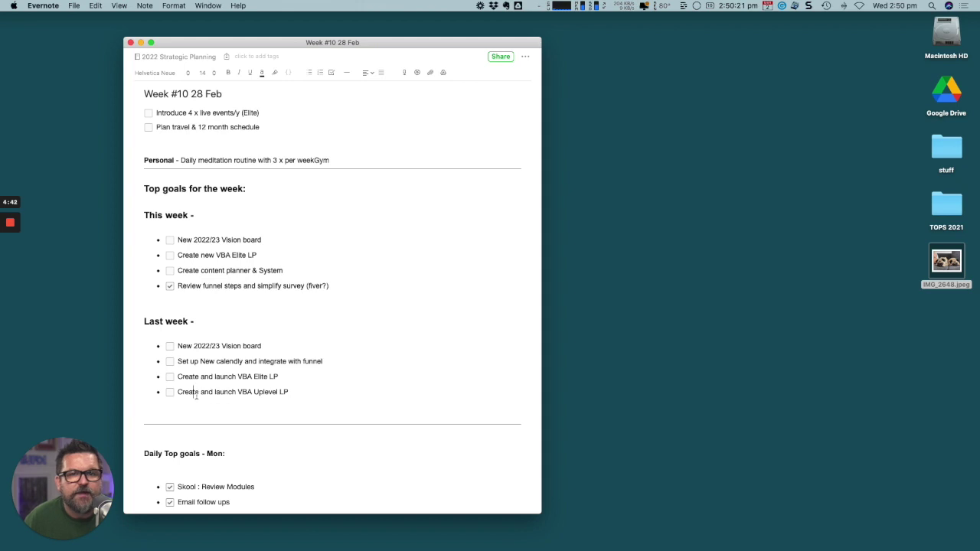
drag(179, 391, 299, 395)
key(super+c)
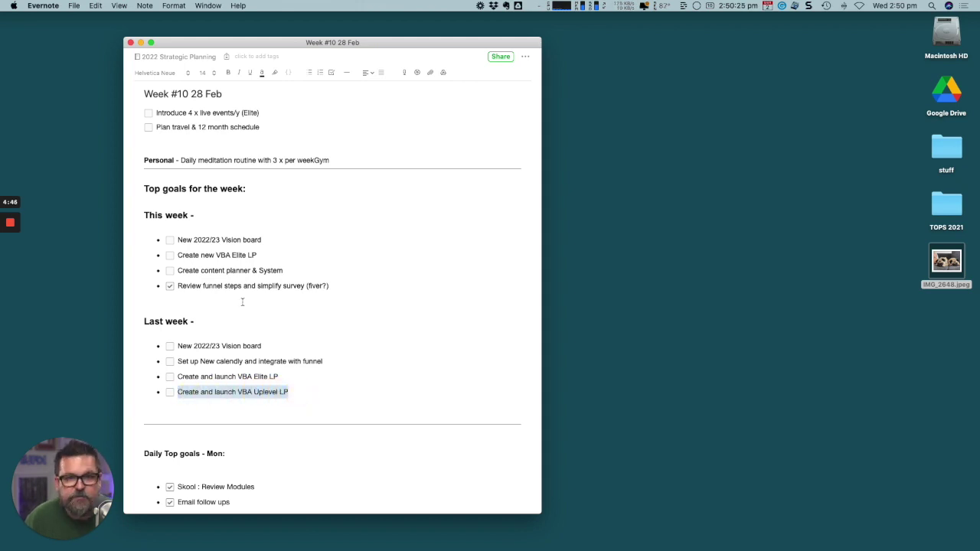
click(333, 286)
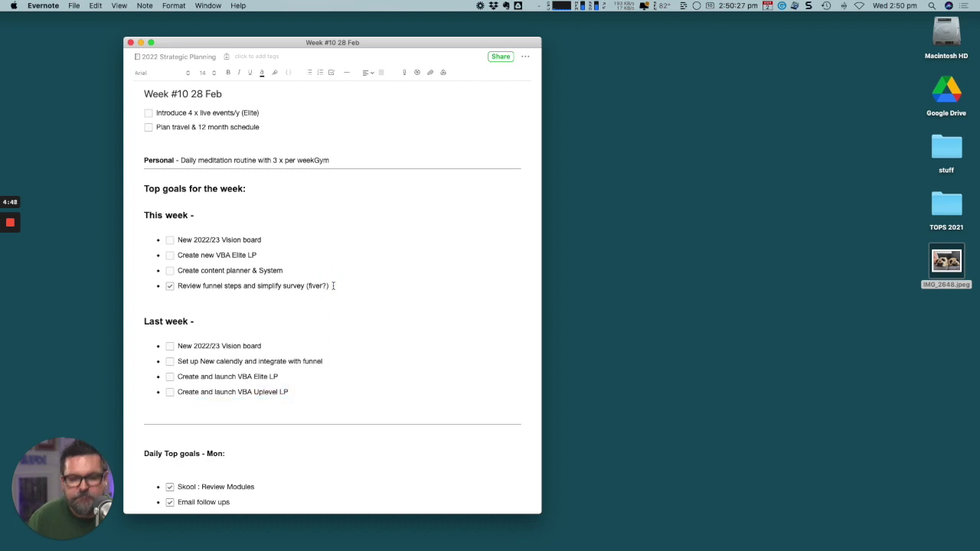
key(Return)
key(super+v)
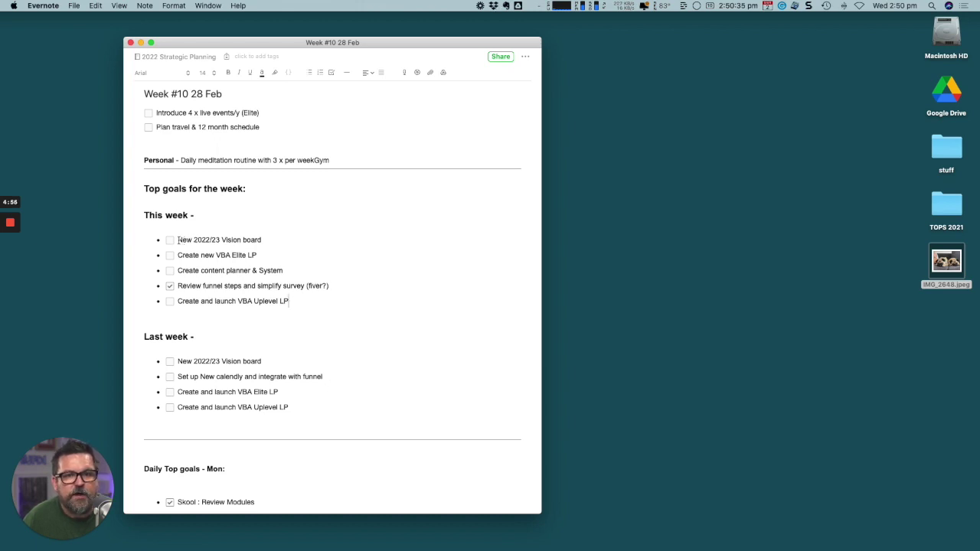
drag(178, 240, 259, 239)
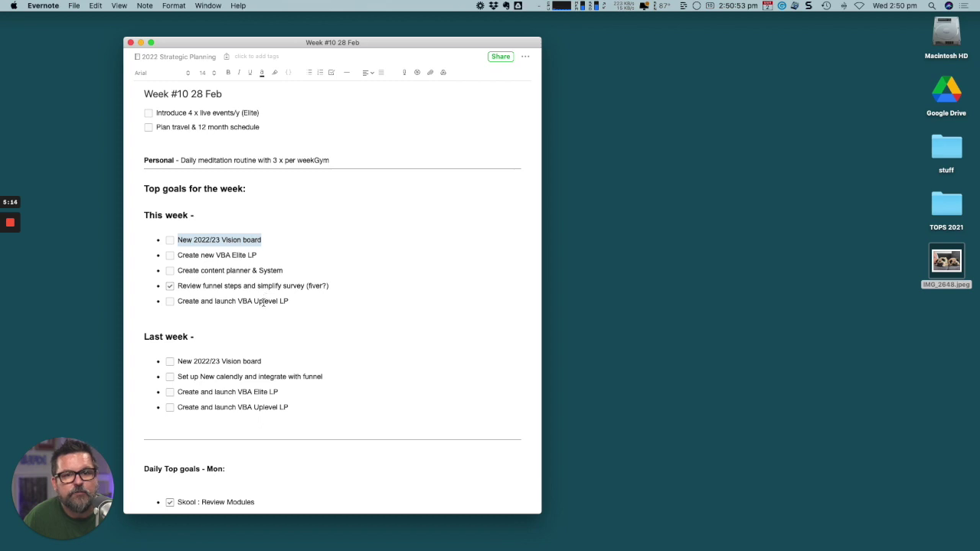
scroll(264, 302, down, 5)
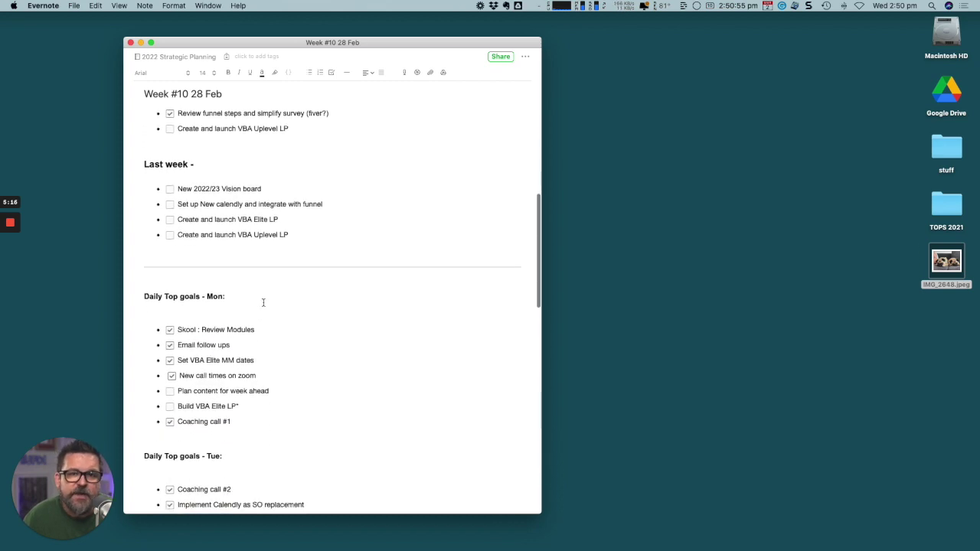
scroll(263, 302, down, 2)
scroll(263, 303, up, 5)
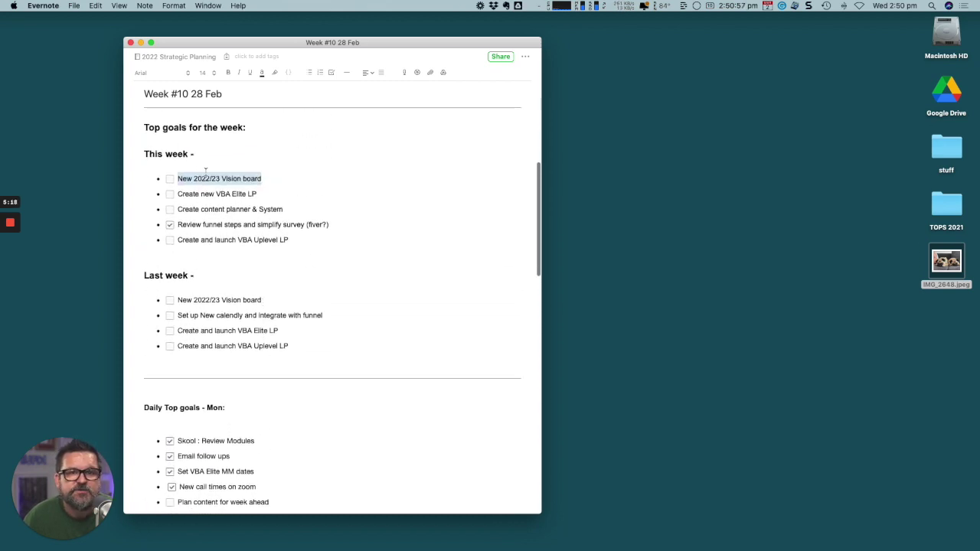
click(304, 191)
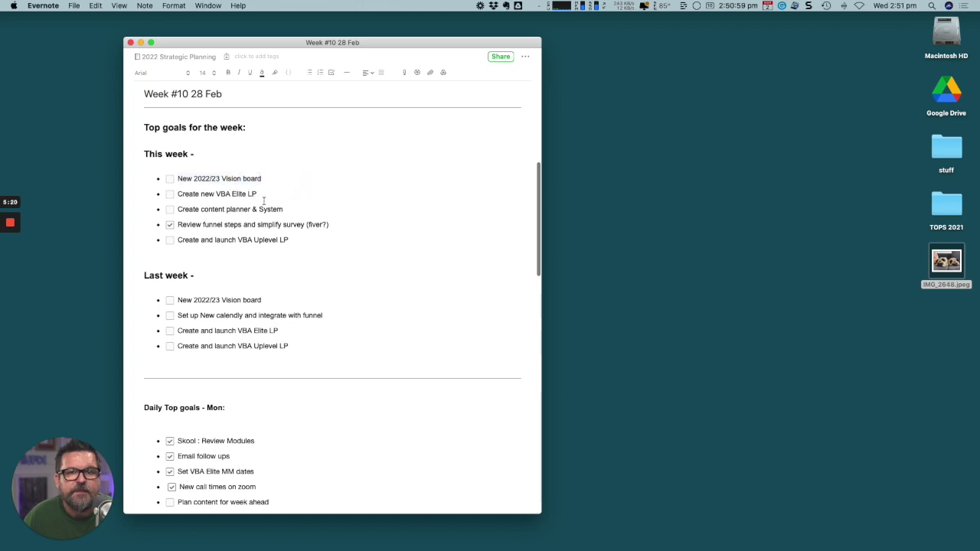
scroll(263, 200, down, 4)
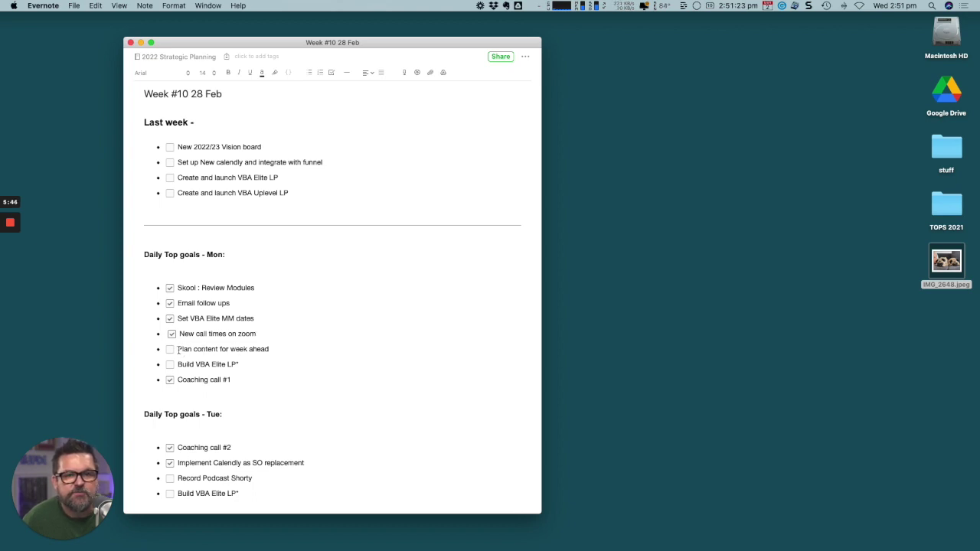
Step: Add 'Plan content for week ahead' under Tuesday and tick off Record Podcast Shorty
drag(179, 349, 273, 350)
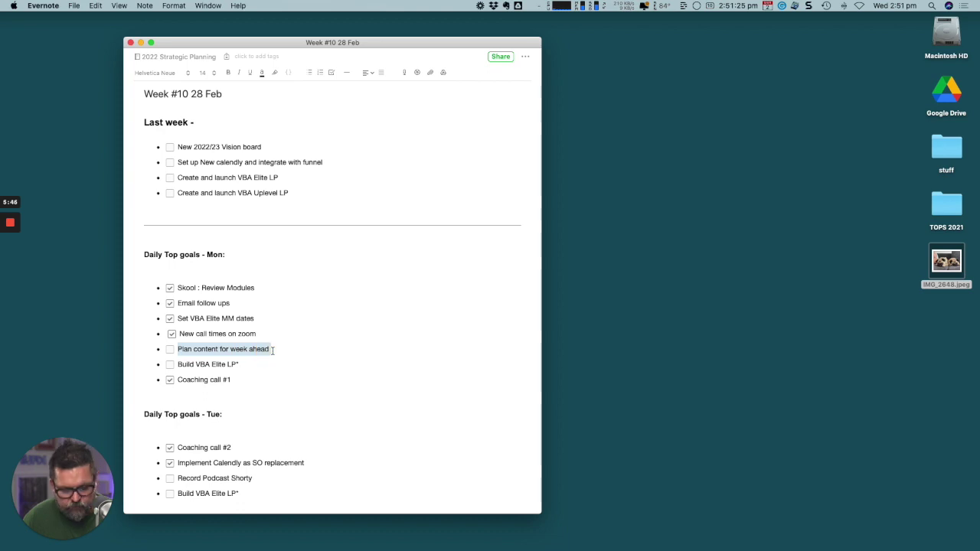
click(254, 477)
key(Return)
text(Plan content for week ahead)
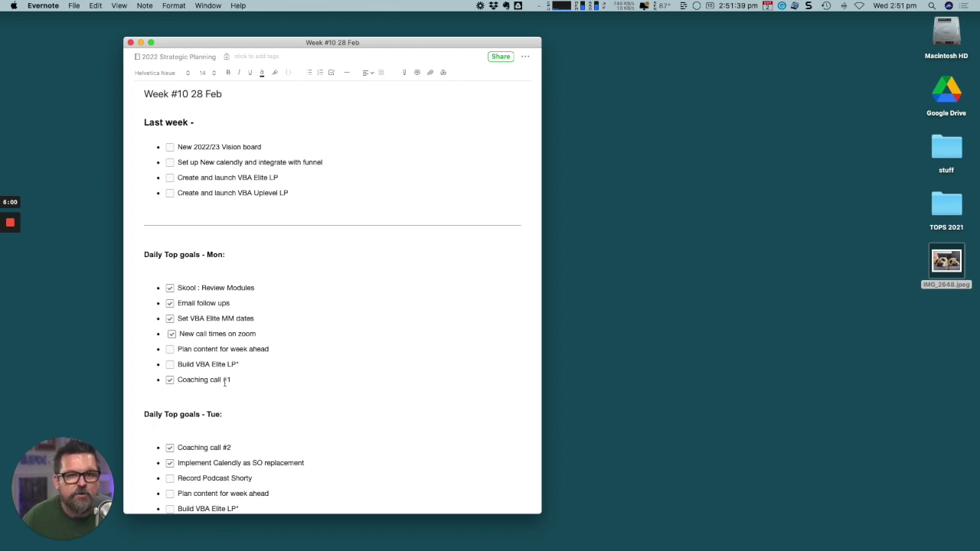
scroll(270, 385, down, 5)
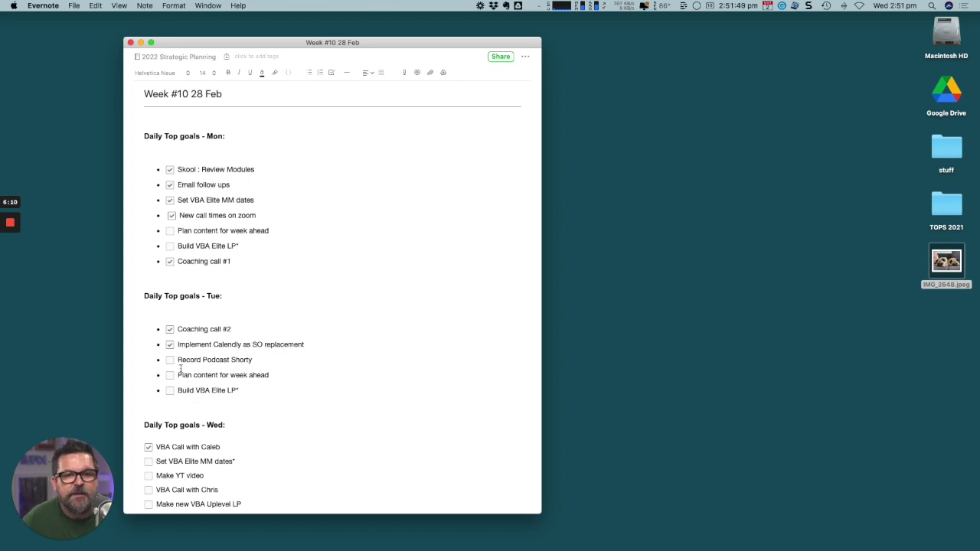
click(170, 359)
Step: Add 'Plan content for week ahead' under Wednesday and give Build VBA Elite LP a second asterisk
drag(178, 375, 278, 376)
key(cmd+c)
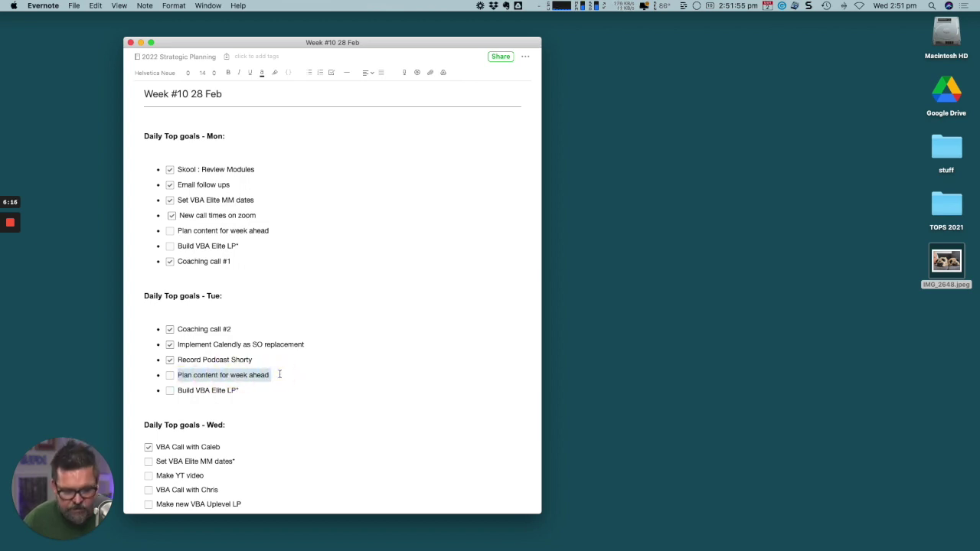
scroll(272, 390, down, 3)
click(245, 431)
key(Return)
key(cmd+v)
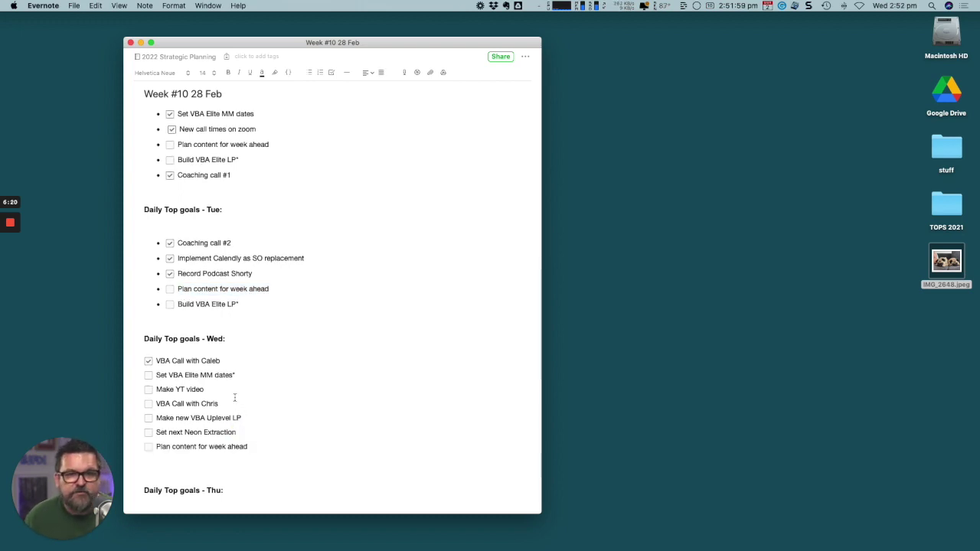
scroll(261, 315, up, 2)
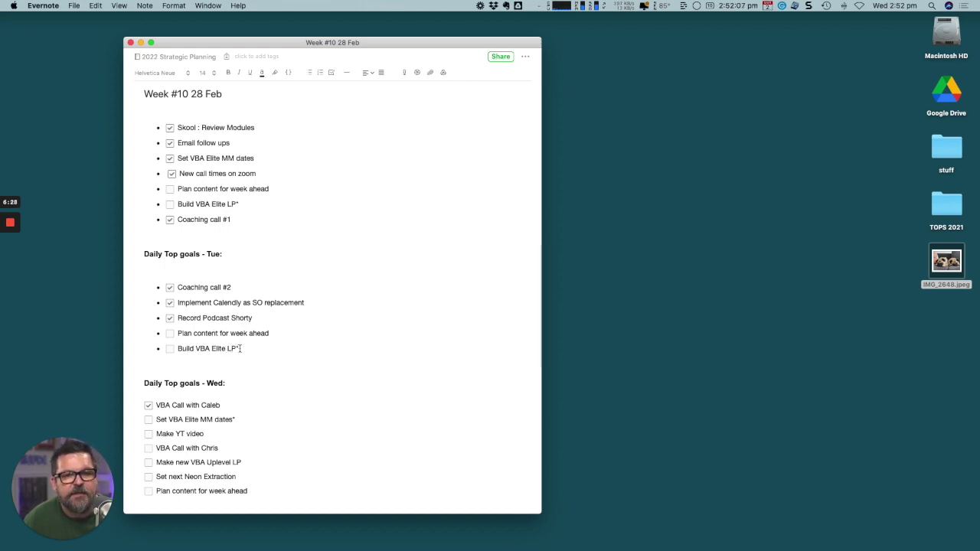
click(243, 348)
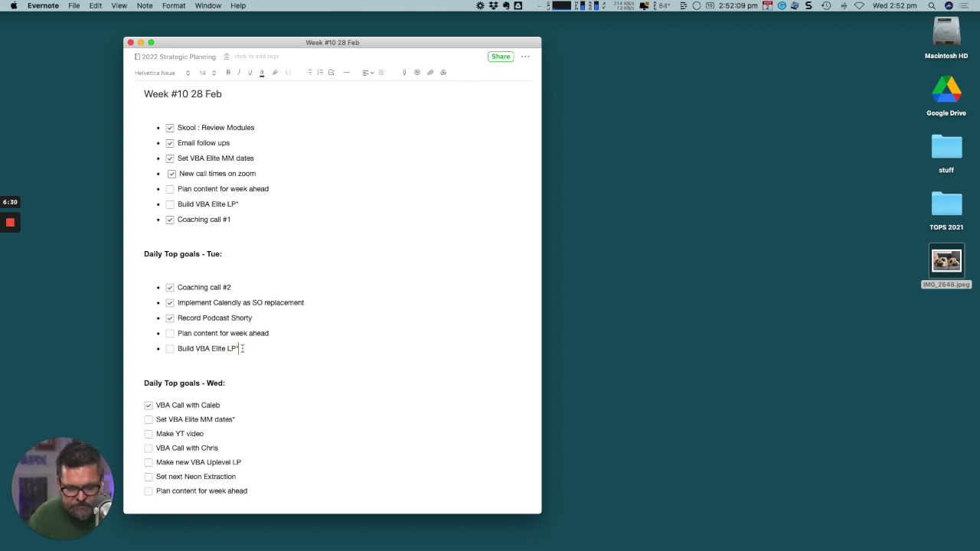
text(*)
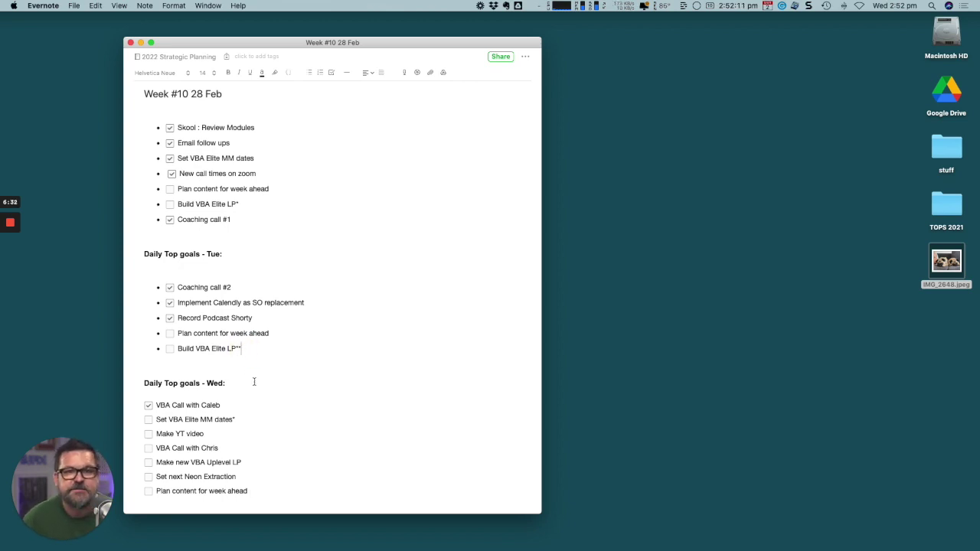
Step: Add a second asterisk to Set VBA Elite MM dates and tick off Make YT video
scroll(277, 407, down, 3)
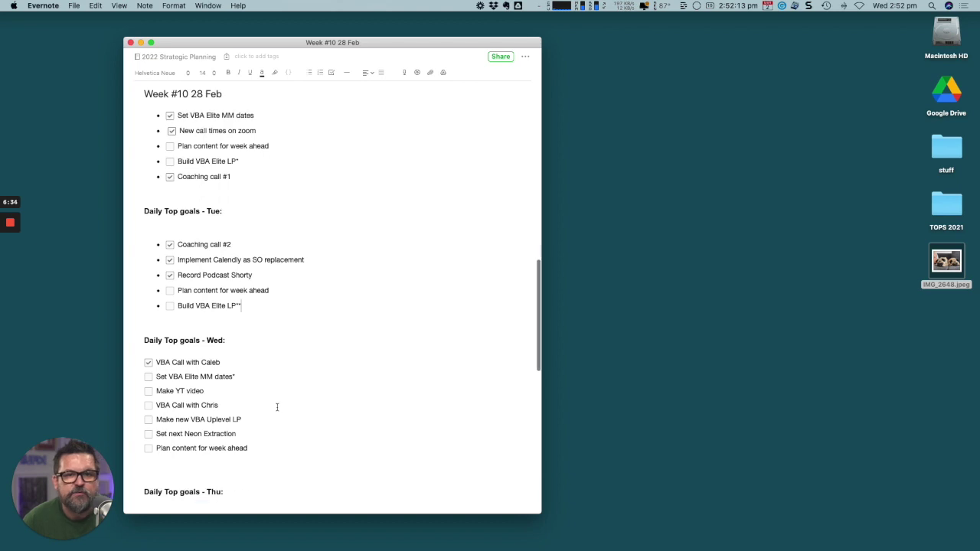
scroll(277, 407, down, 1)
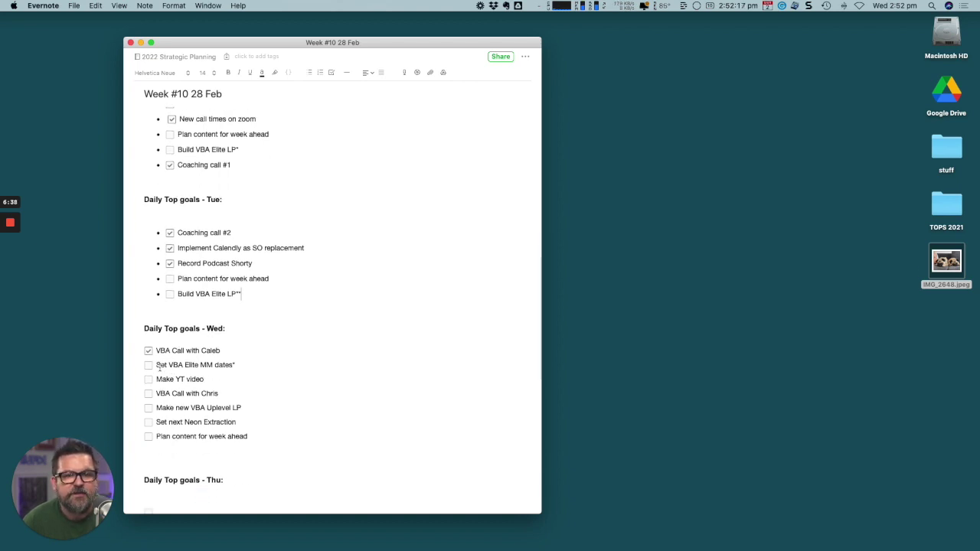
click(237, 364)
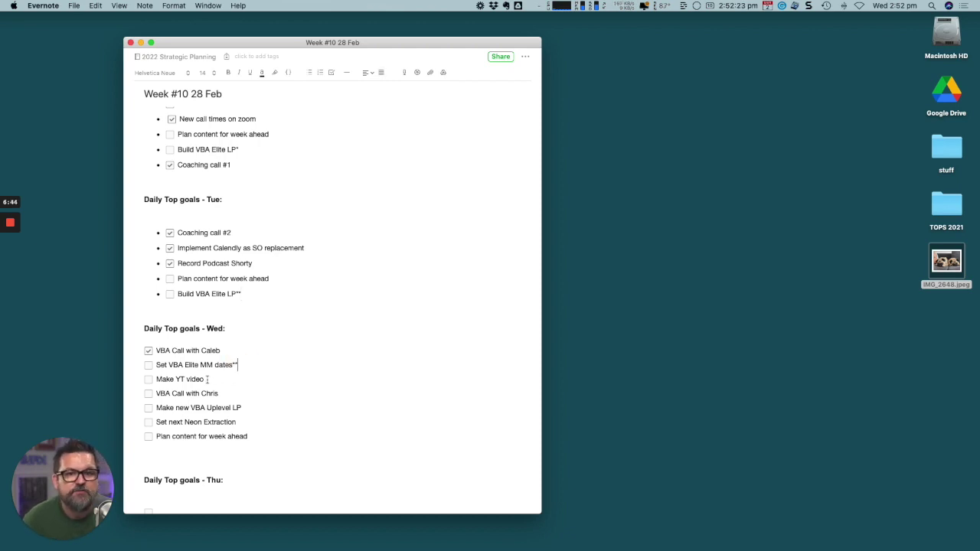
click(150, 380)
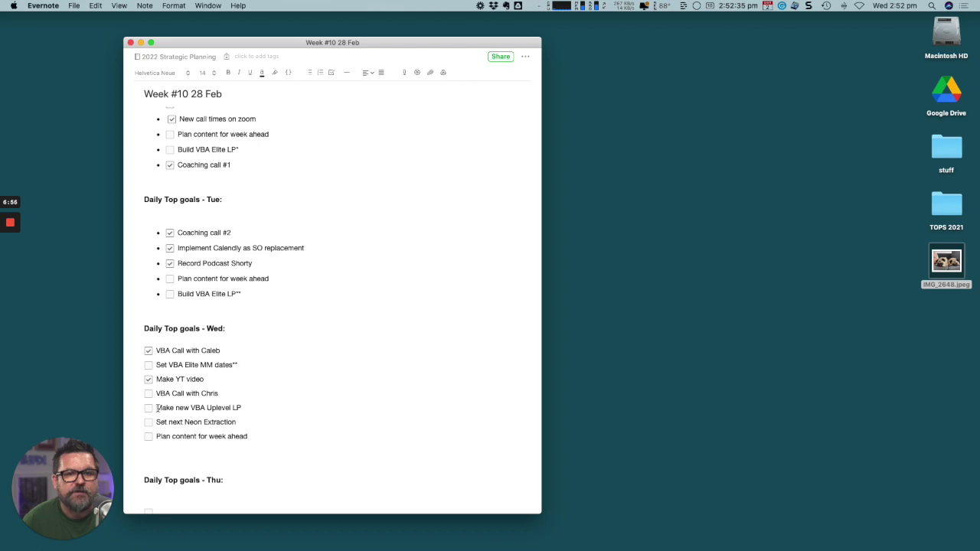
drag(157, 407, 254, 407)
key(super+c)
Step: Fill Thursday's list with 'Make new VBA Uplevel LP' and 'Plan content for week ahead'
scroll(247, 442, down, 5)
click(177, 414)
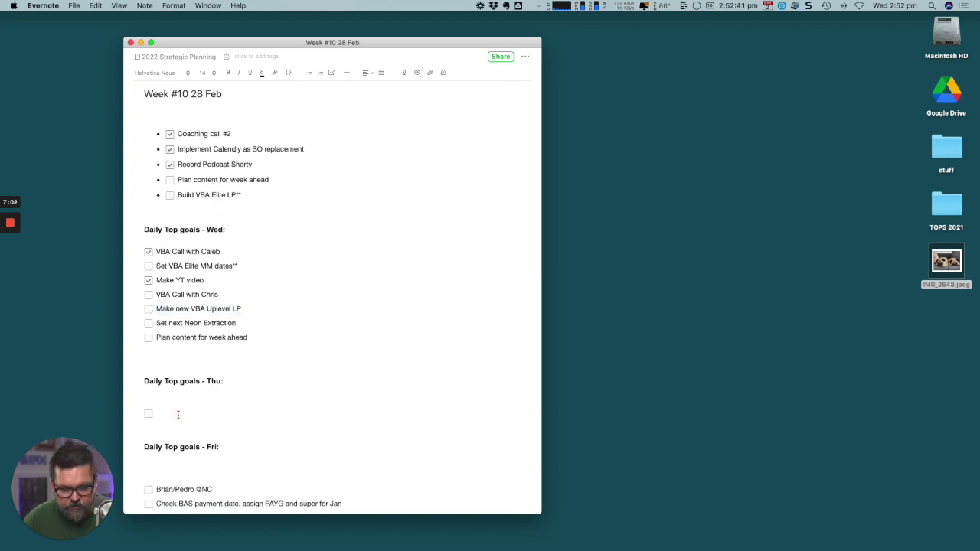
key(super+v)
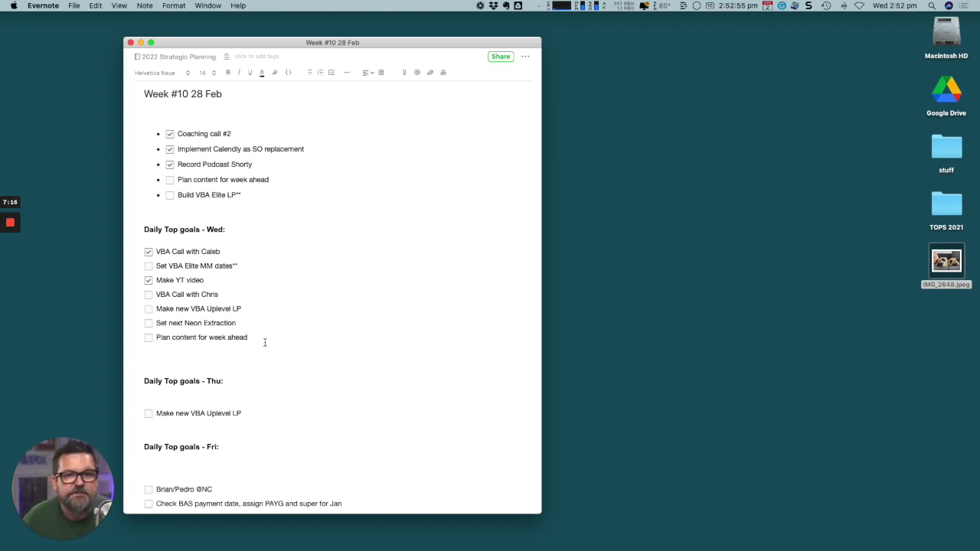
drag(261, 339, 159, 337)
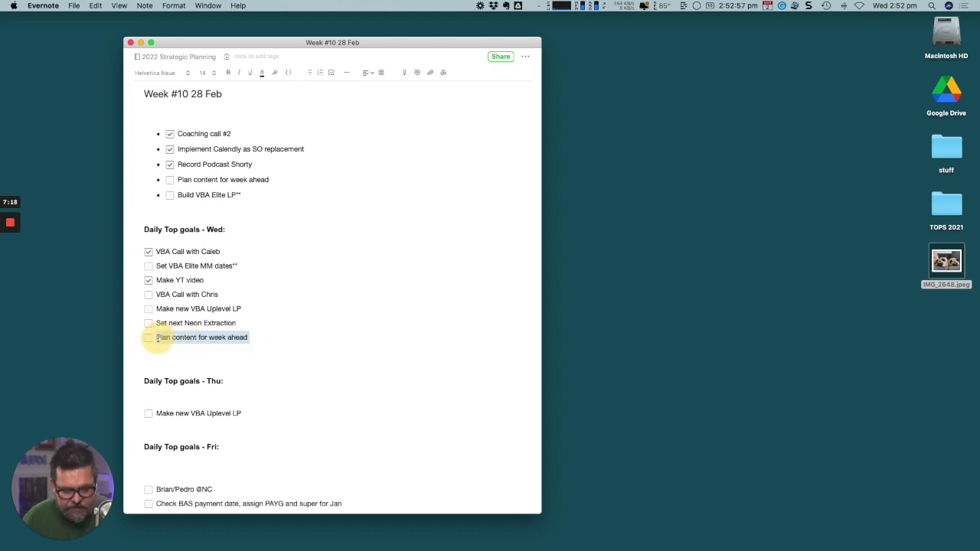
key(super+c)
click(247, 412)
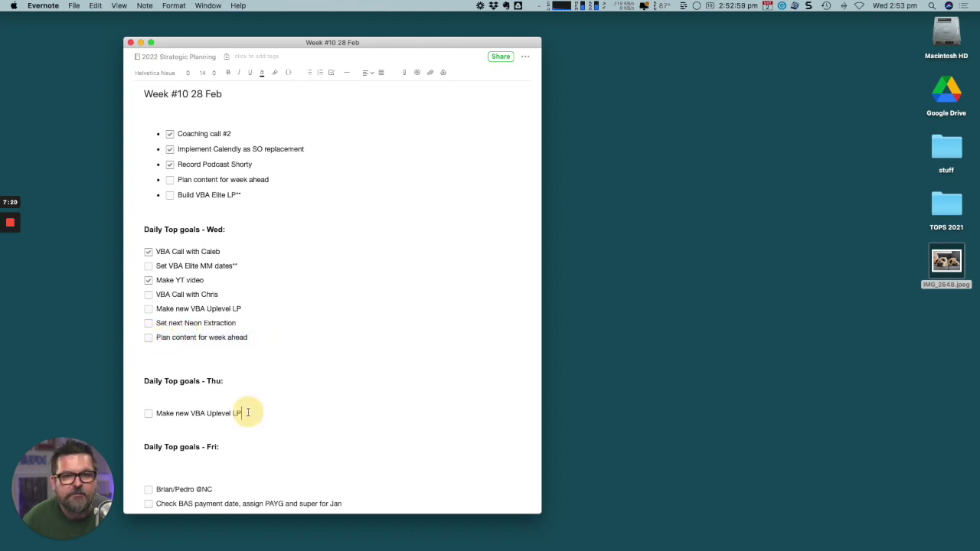
key(Return)
key(super+v)
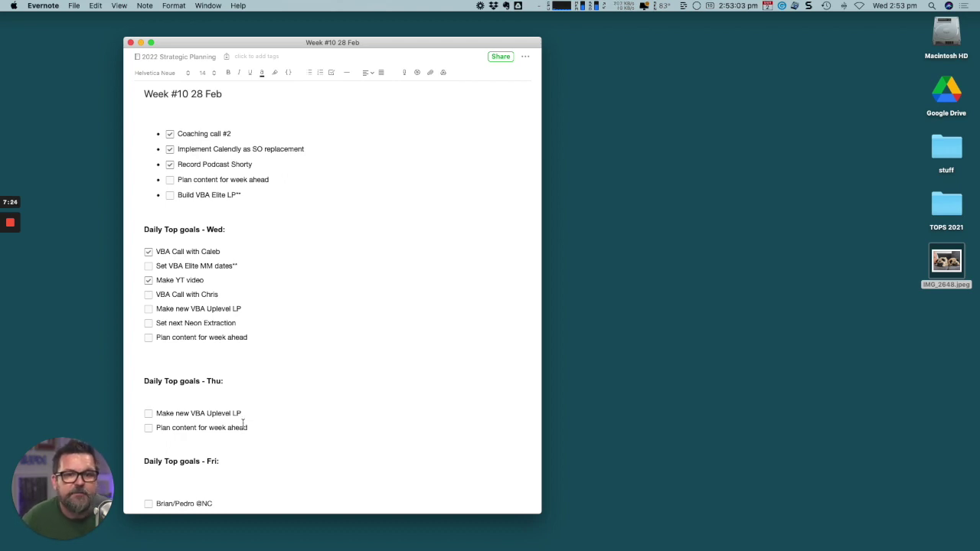
Step: Remove the blank line and the Check BAS payment date task under Friday
click(150, 487)
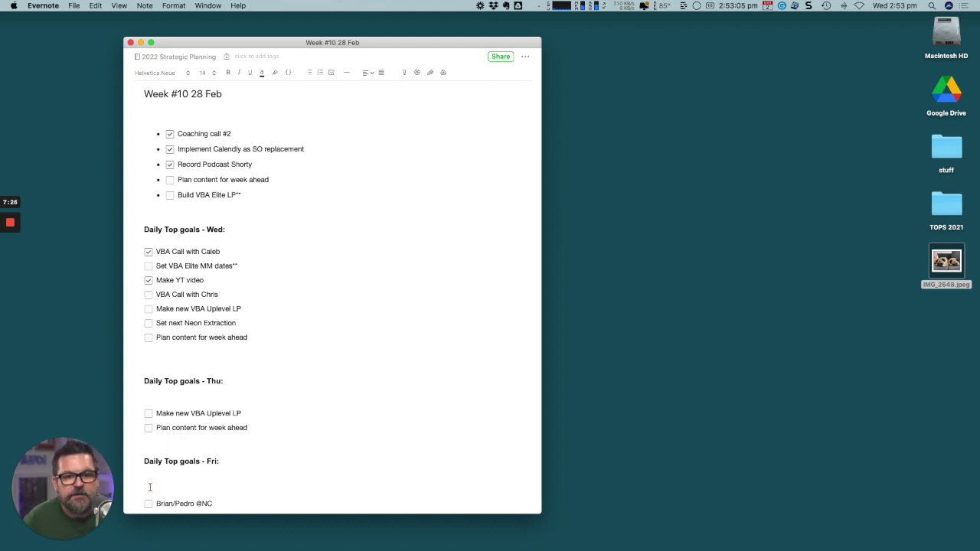
key(BackSpace)
key(BackSpace)
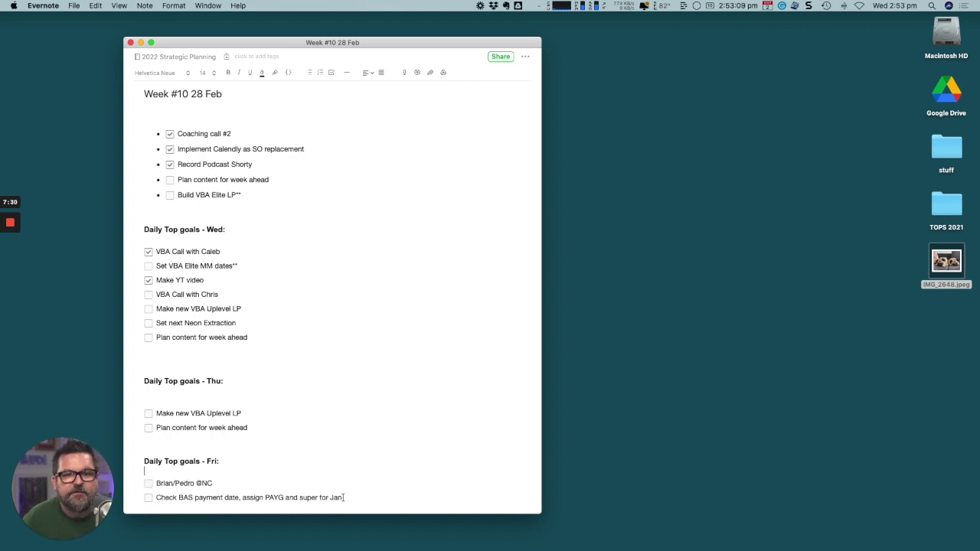
drag(343, 498, 123, 499)
key(BackSpace)
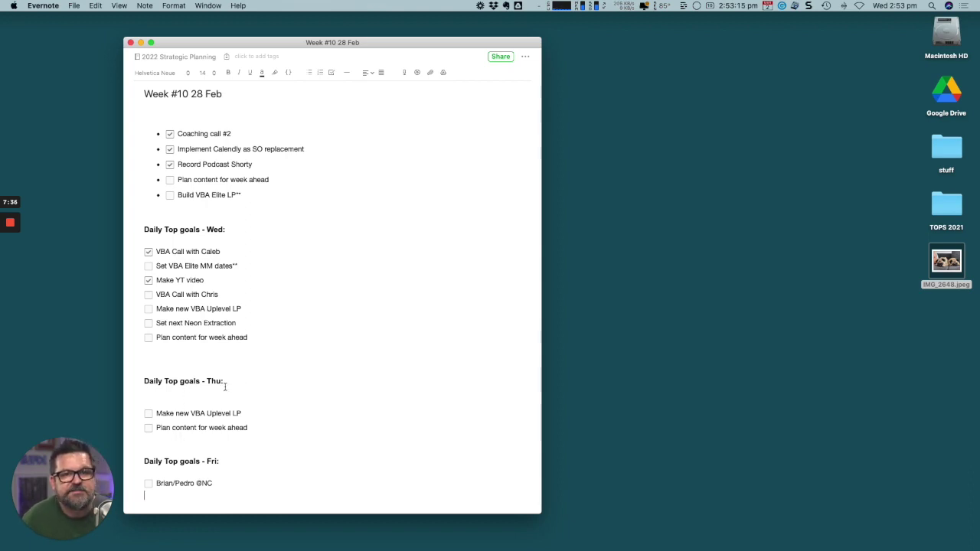
scroll(240, 365, down, 1)
scroll(243, 361, up, 5)
scroll(244, 359, up, 6)
scroll(244, 355, up, 3)
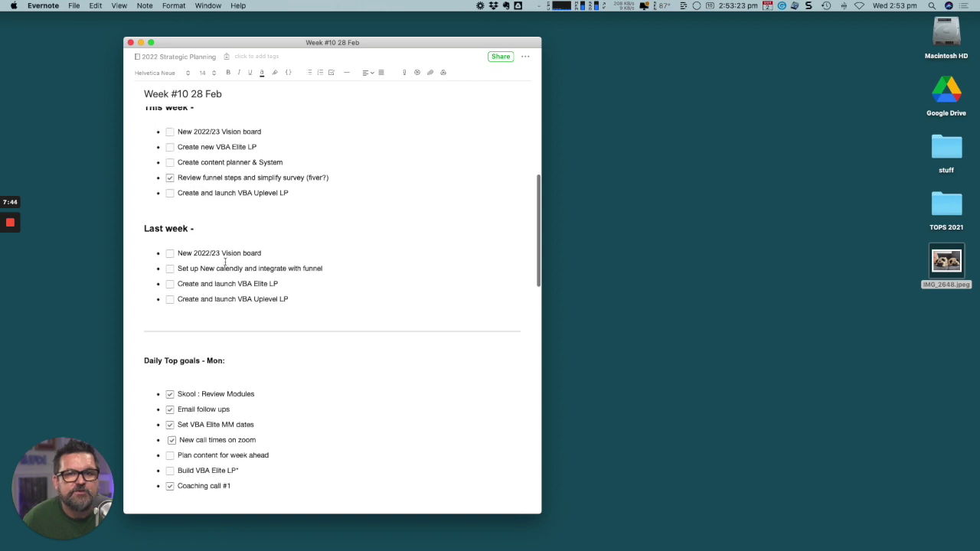
scroll(225, 262, down, 2)
scroll(225, 262, down, 1)
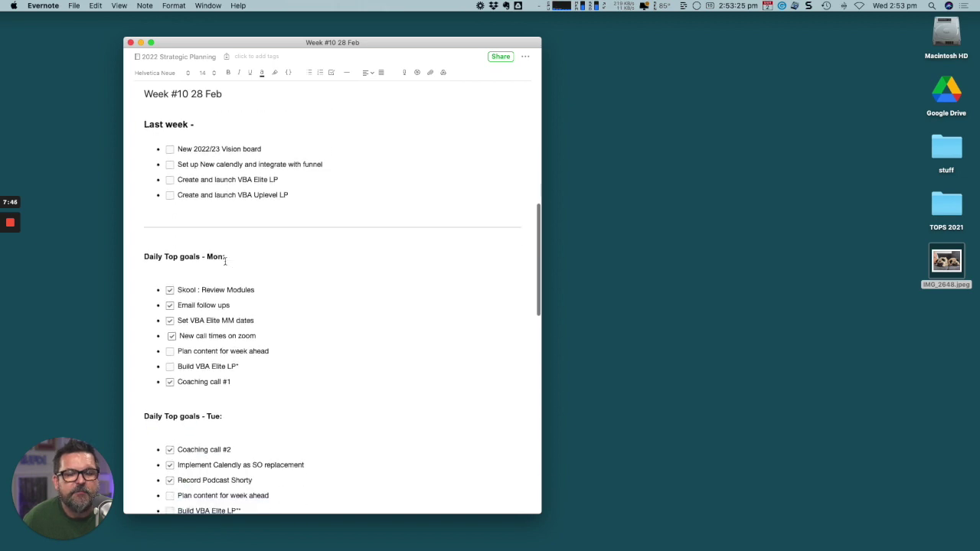
scroll(225, 262, down, 1)
scroll(225, 260, down, 4)
scroll(225, 262, down, 2)
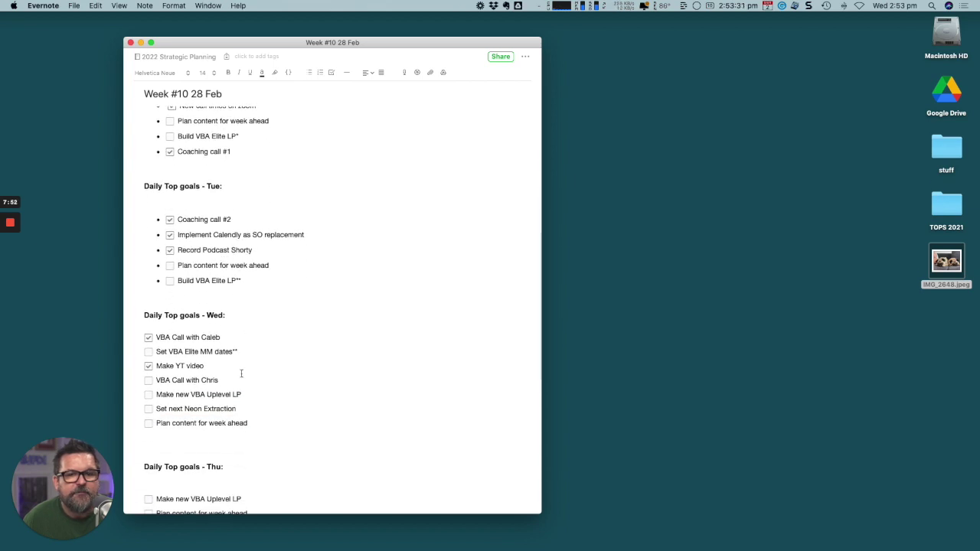
scroll(241, 373, down, 3)
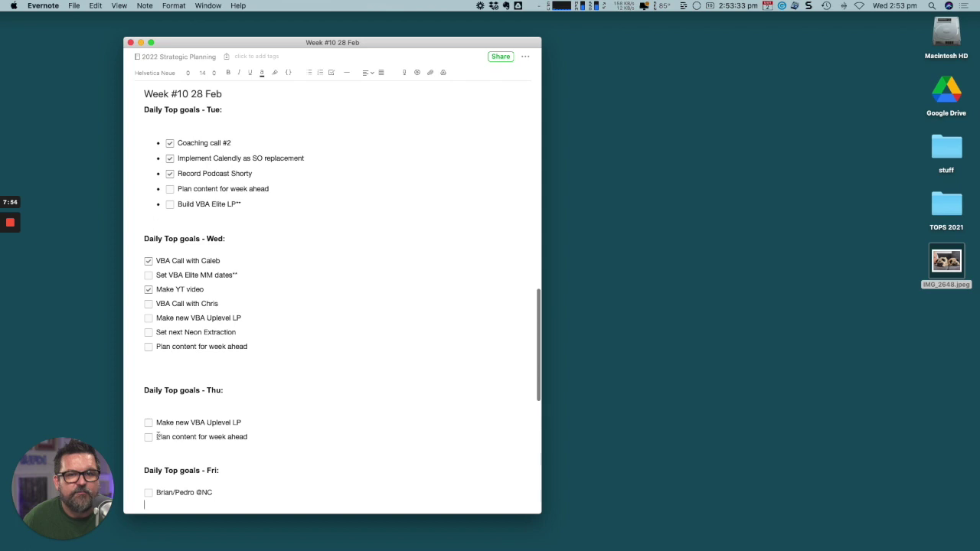
triple_click(256, 433)
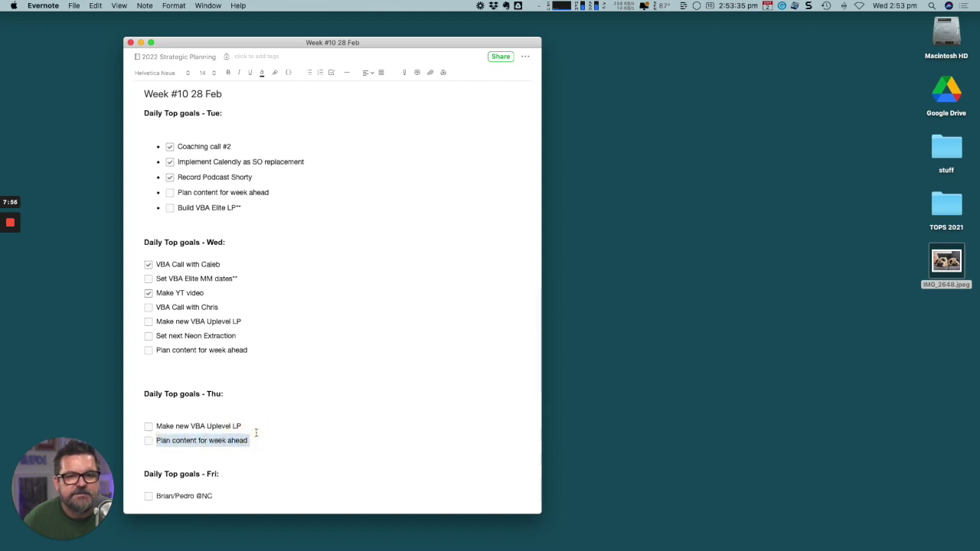
scroll(256, 433, down, 4)
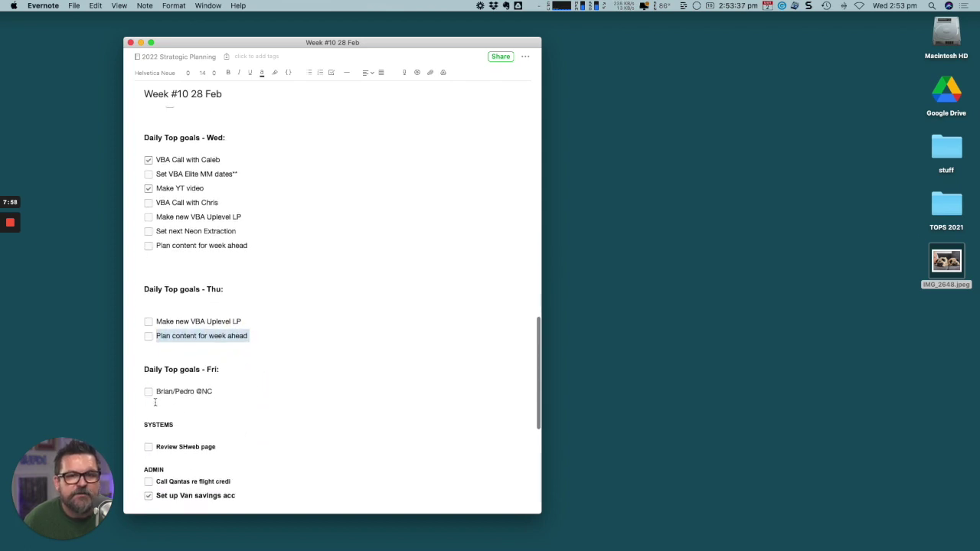
Step: Append 'extraction' to the Friday goal item and scroll back up the note
click(212, 390)
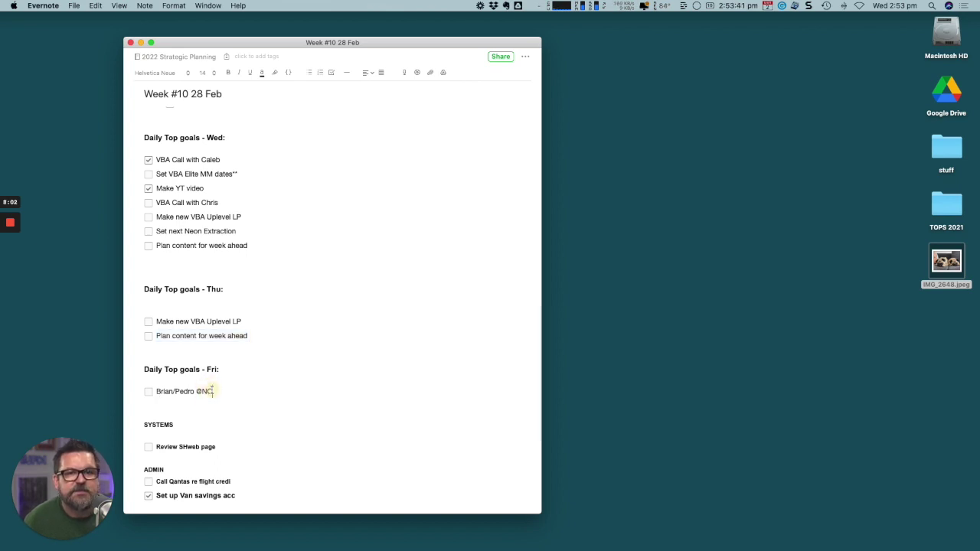
text(extrac)
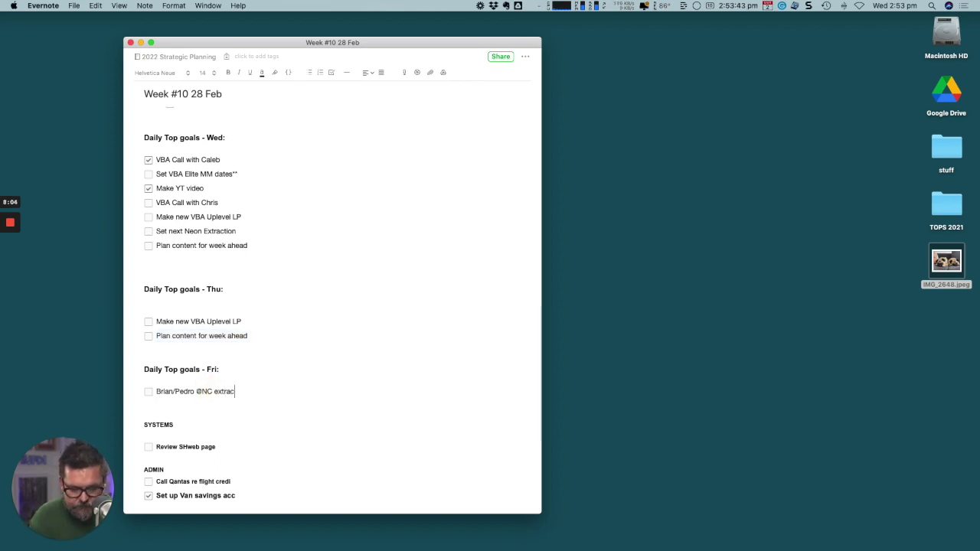
text(tion)
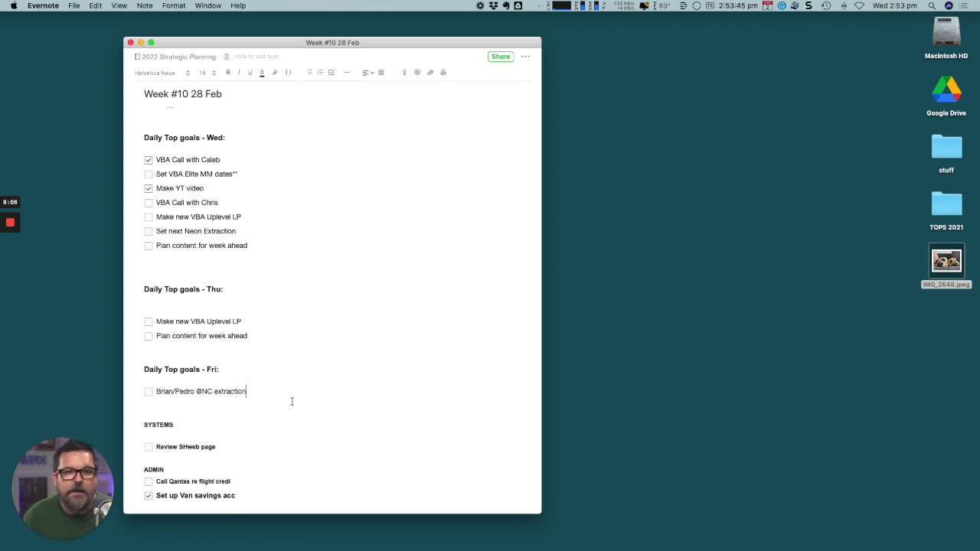
click(275, 392)
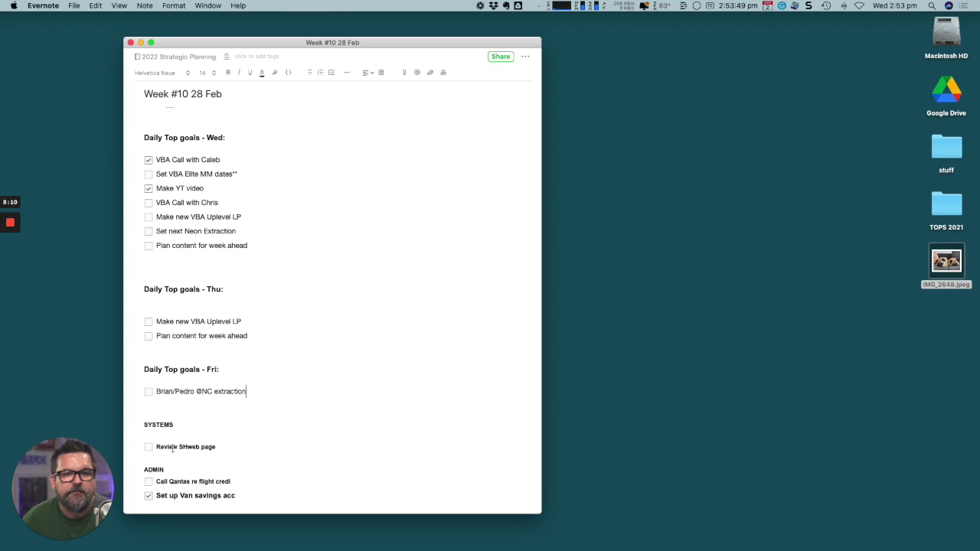
scroll(213, 450, down, 2)
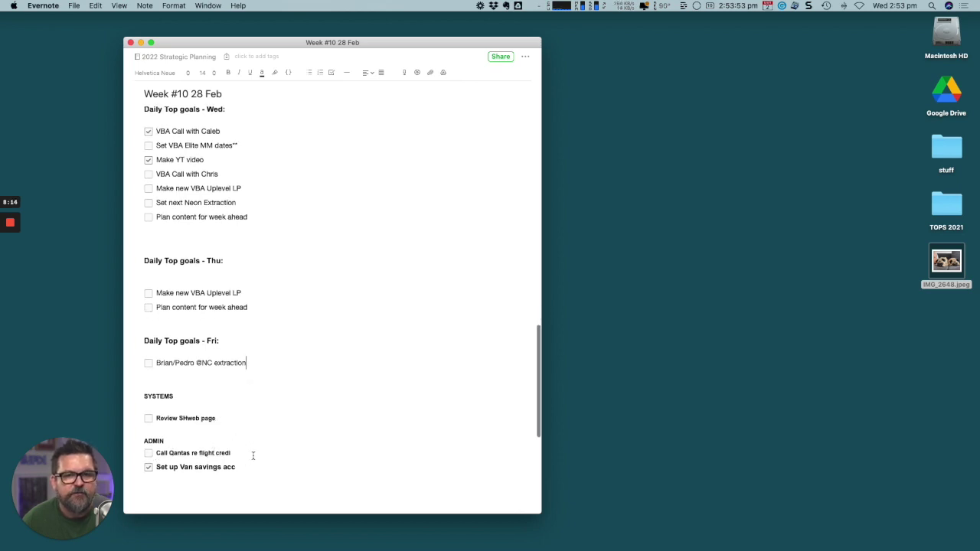
scroll(236, 455, down, 5)
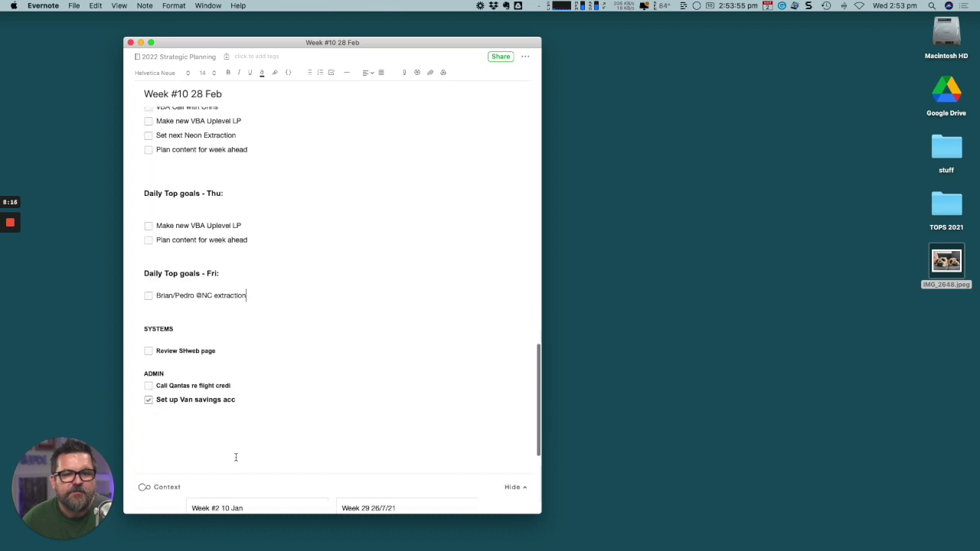
scroll(235, 457, down, 2)
scroll(236, 456, up, 10)
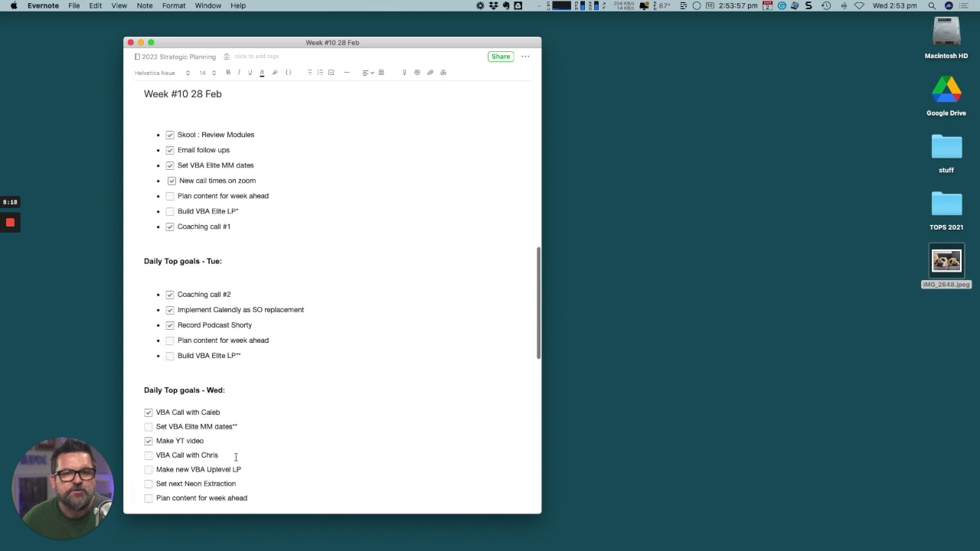
scroll(235, 457, up, 10)
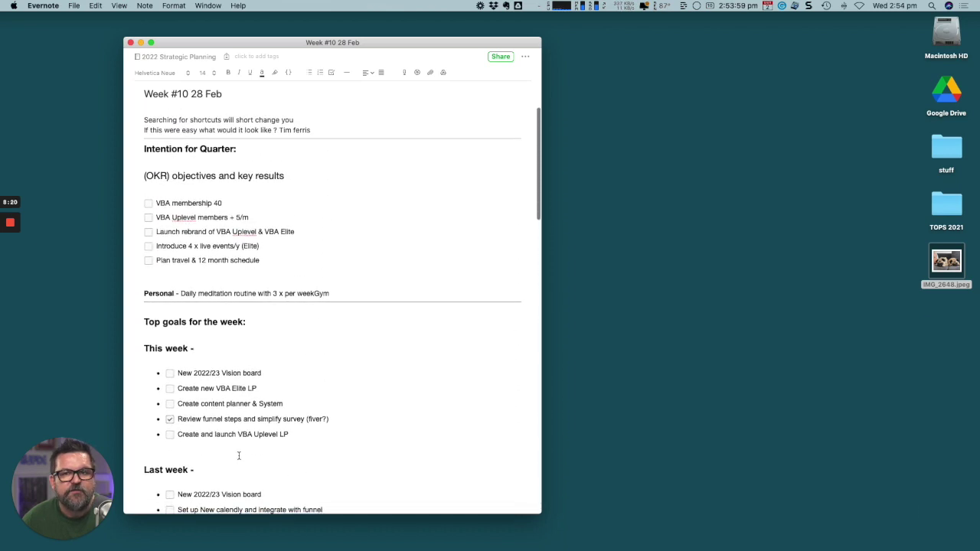
Step: Move the Macfixit Australia promotional email to the Gmail trash
mouse_move(284, 548)
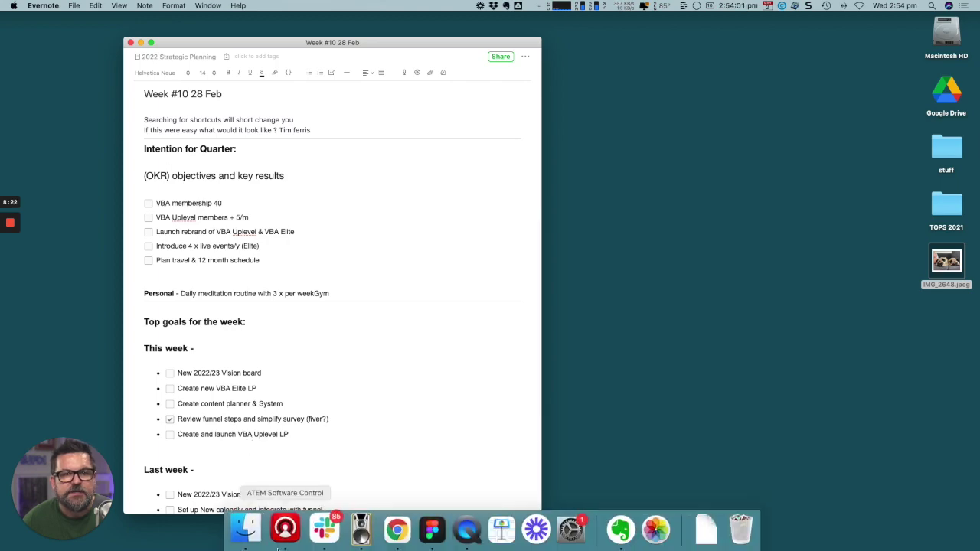
click(397, 529)
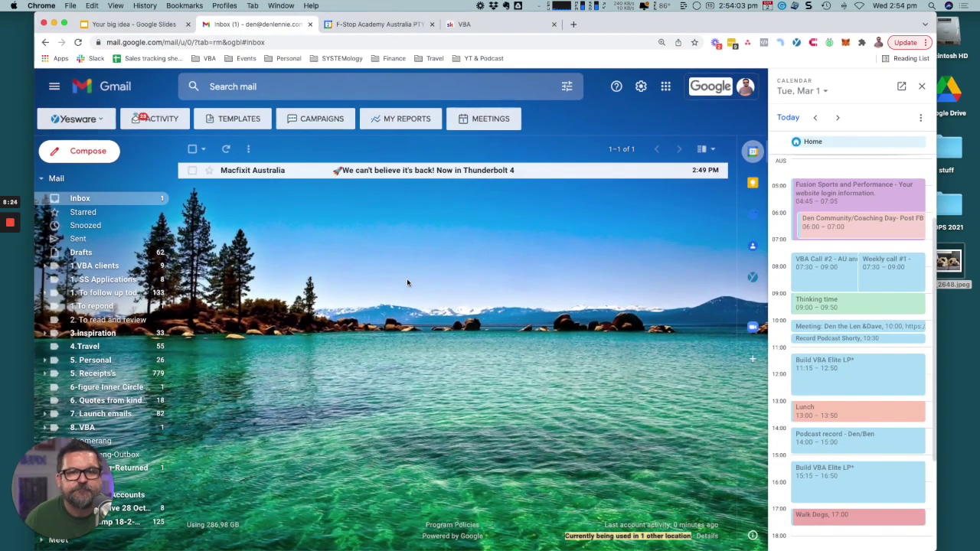
click(193, 170)
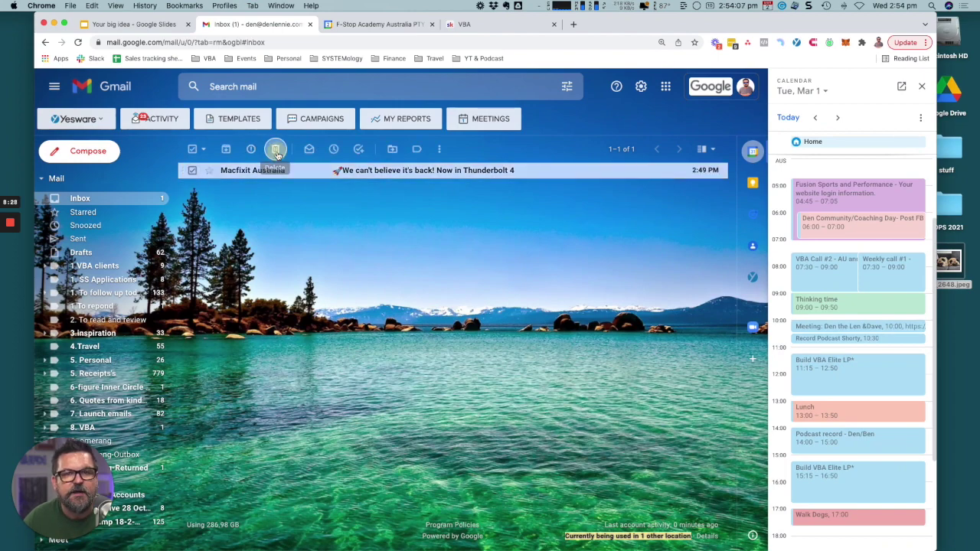
click(275, 150)
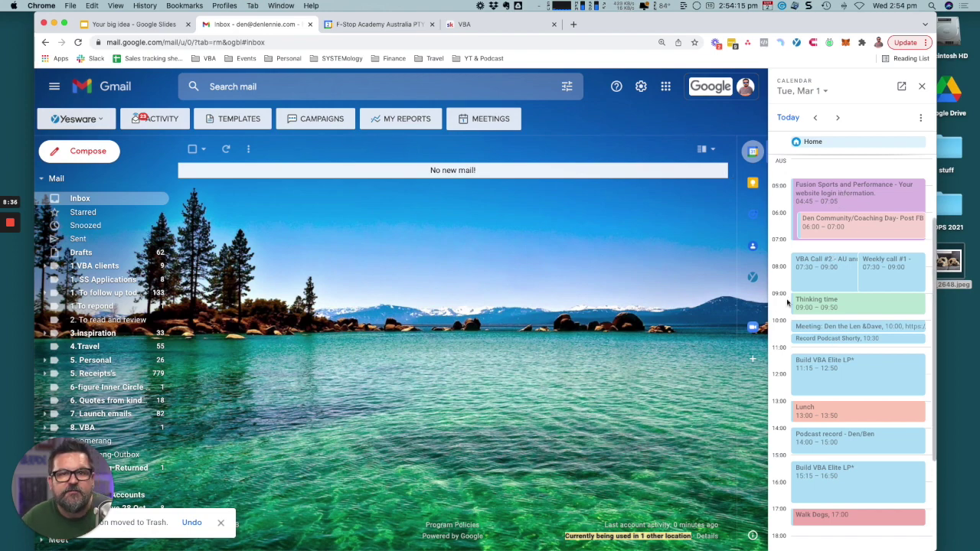
Step: Bring up Google Calendar's week view and cancel the untitled event started on Monday 28
click(364, 29)
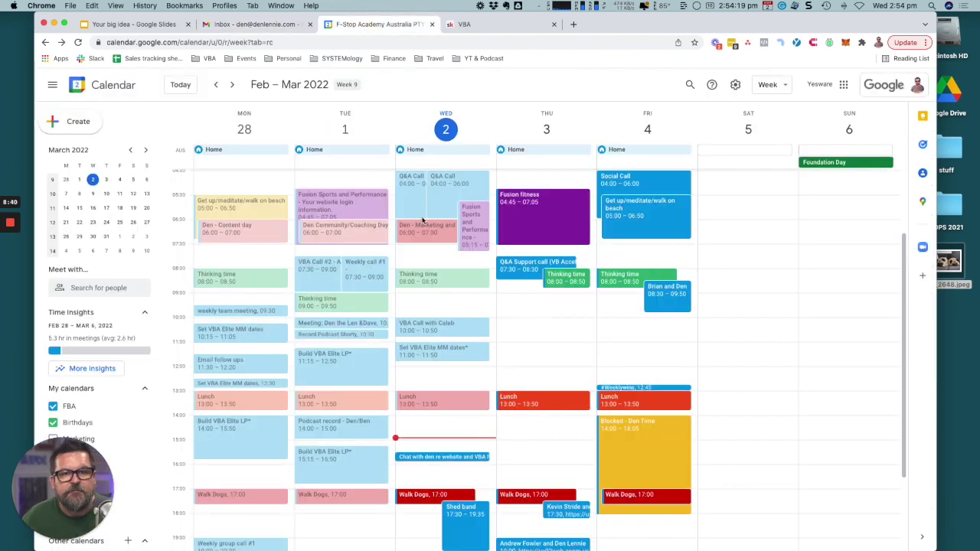
scroll(492, 295, down, 2)
scroll(492, 295, up, 5)
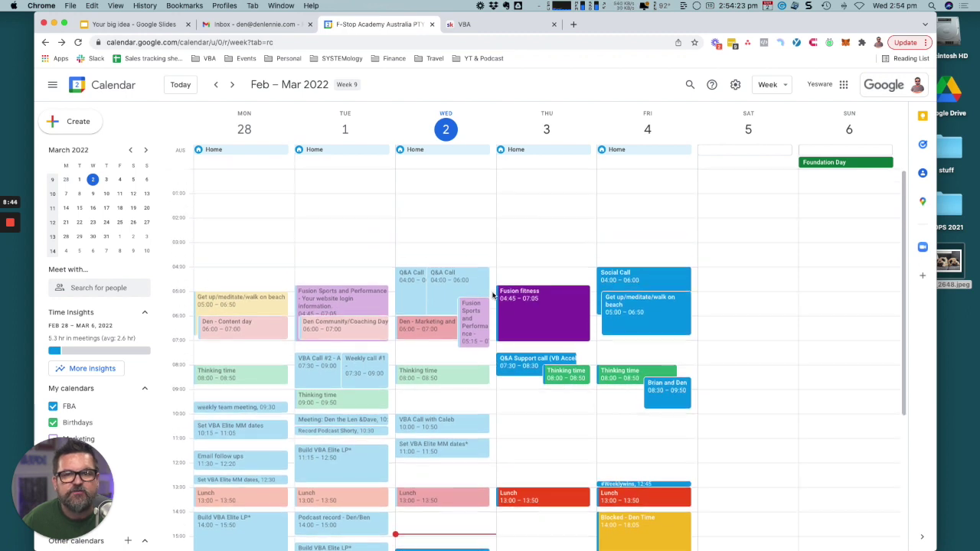
scroll(493, 296, down, 4)
scroll(492, 296, up, 4)
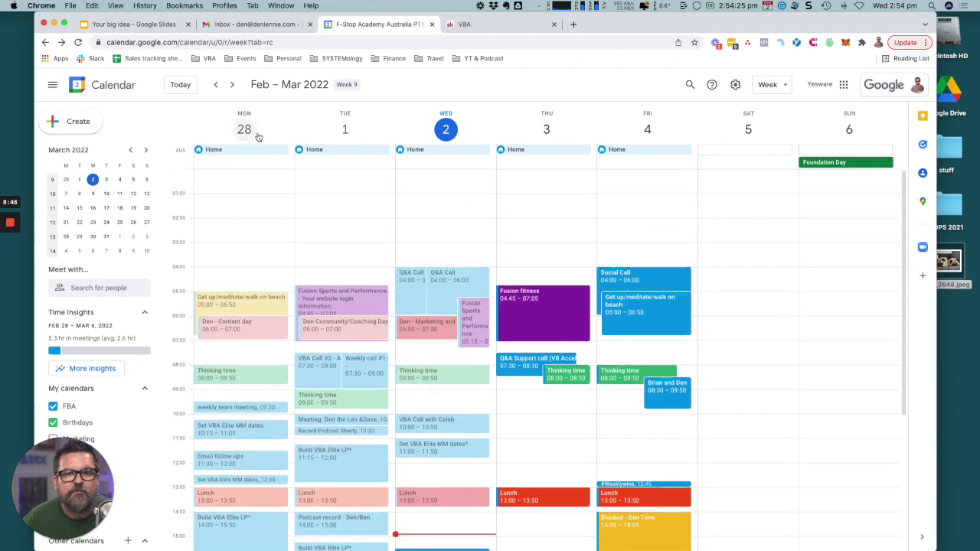
click(241, 160)
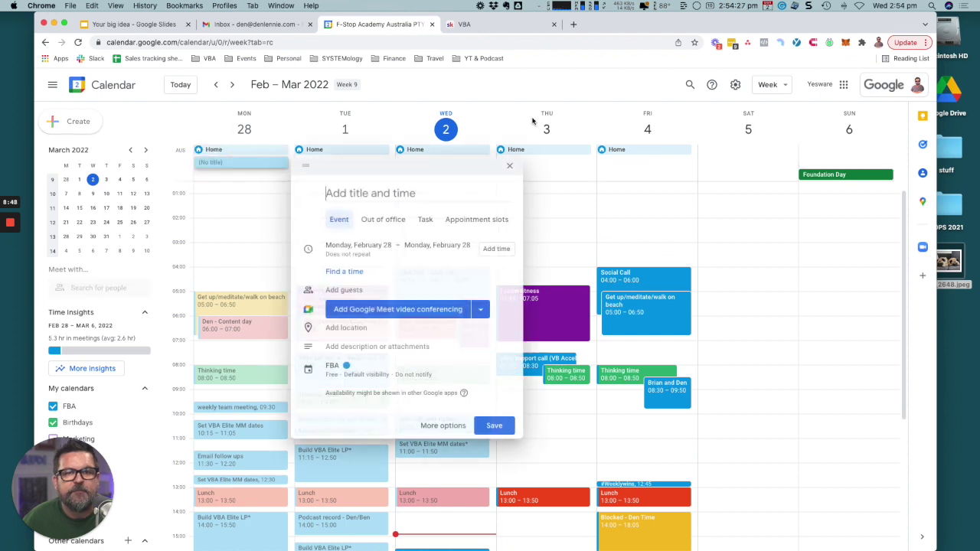
click(510, 165)
Step: Switch the calendar to Day view and go back one day to Monday, February 28
click(782, 89)
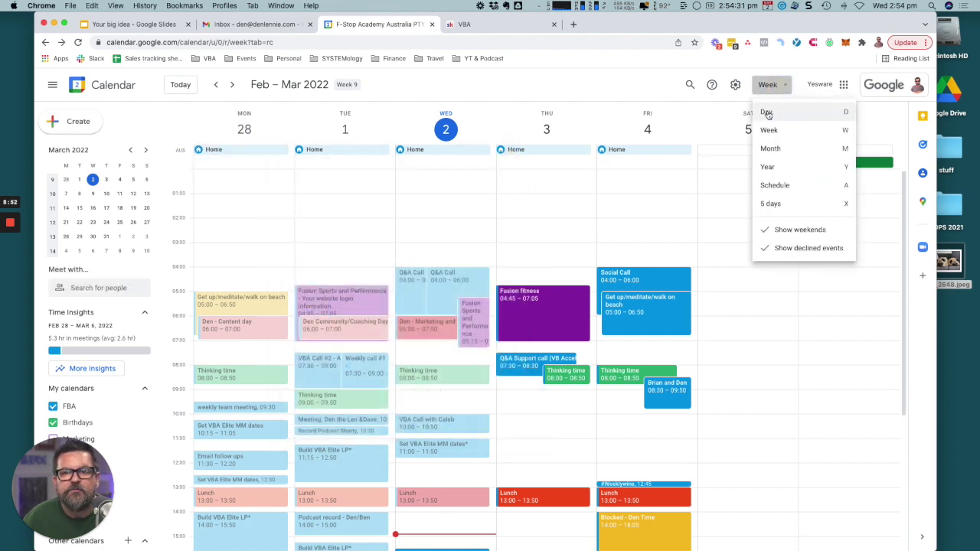
click(765, 114)
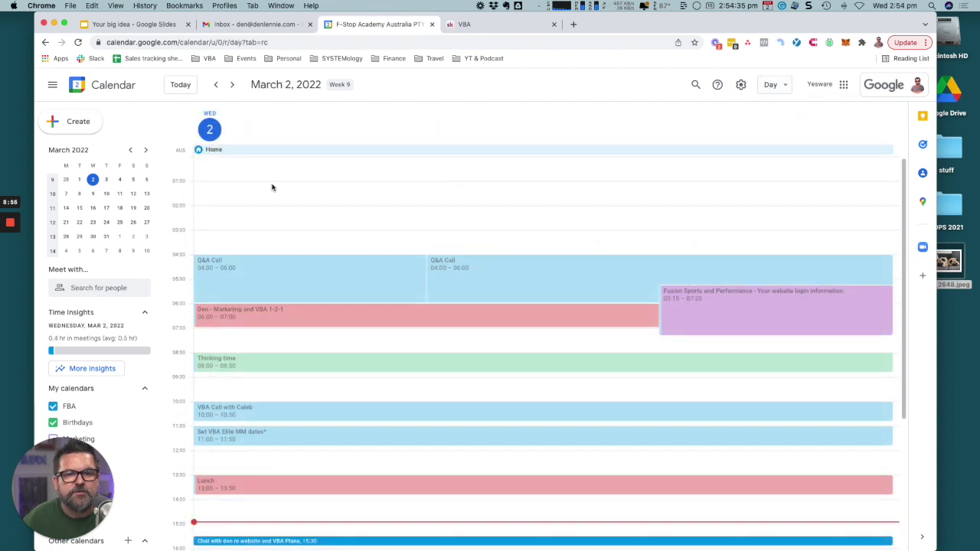
scroll(271, 187, down, 2)
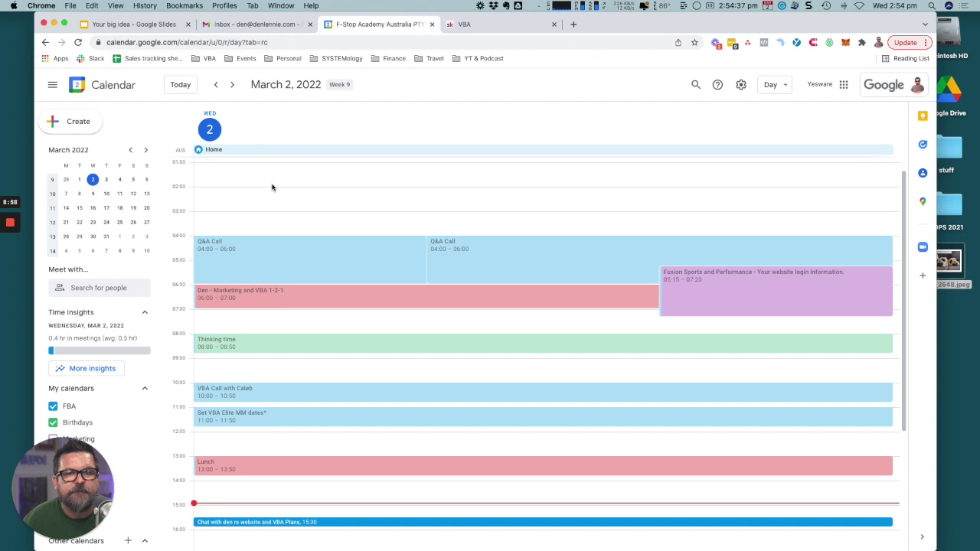
click(215, 85)
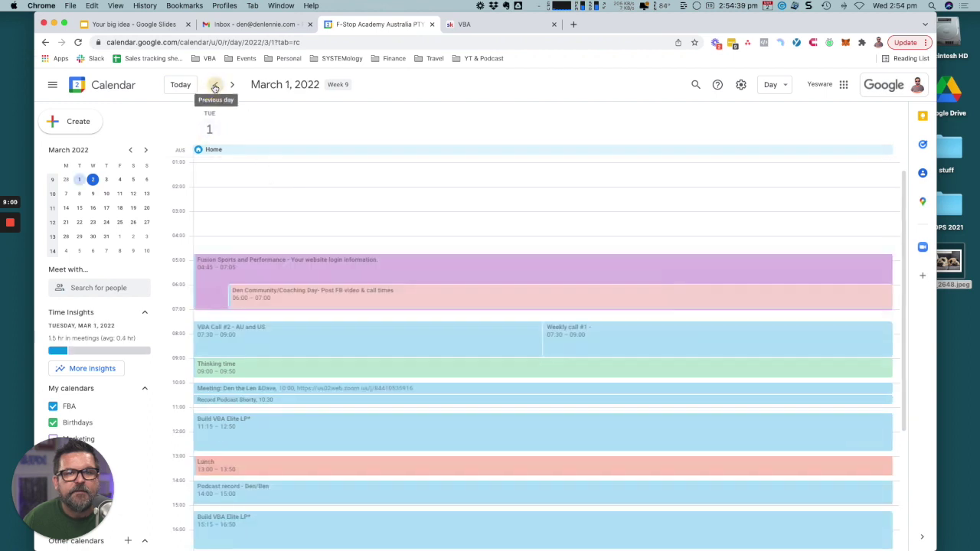
Step: Step the calendar back one day to Monday, February 28, 2022
click(215, 85)
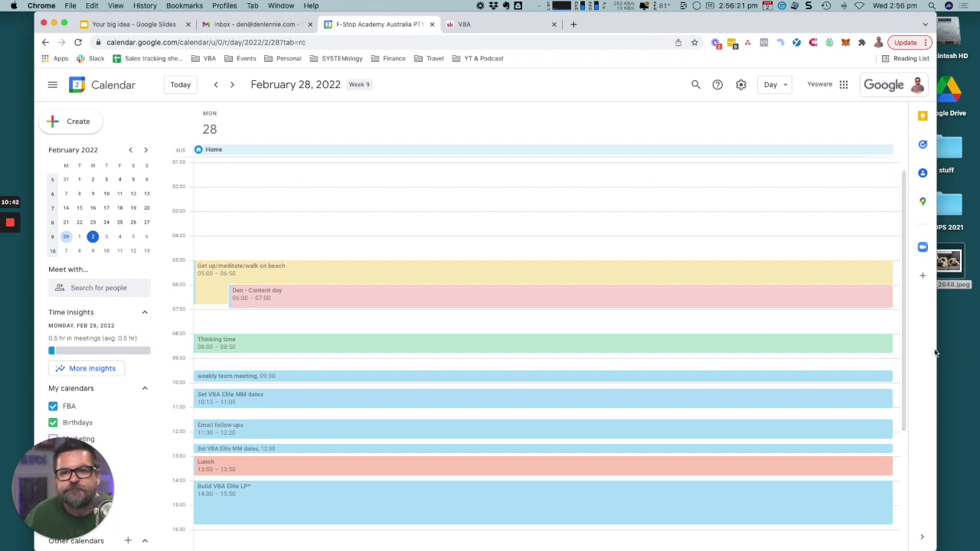
Step: Narrow the Week #10 note window and dock it at the left, beside the calendar
drag(937, 352, 582, 359)
drag(541, 26, 774, 31)
drag(297, 30, 380, 25)
drag(294, 44, 254, 38)
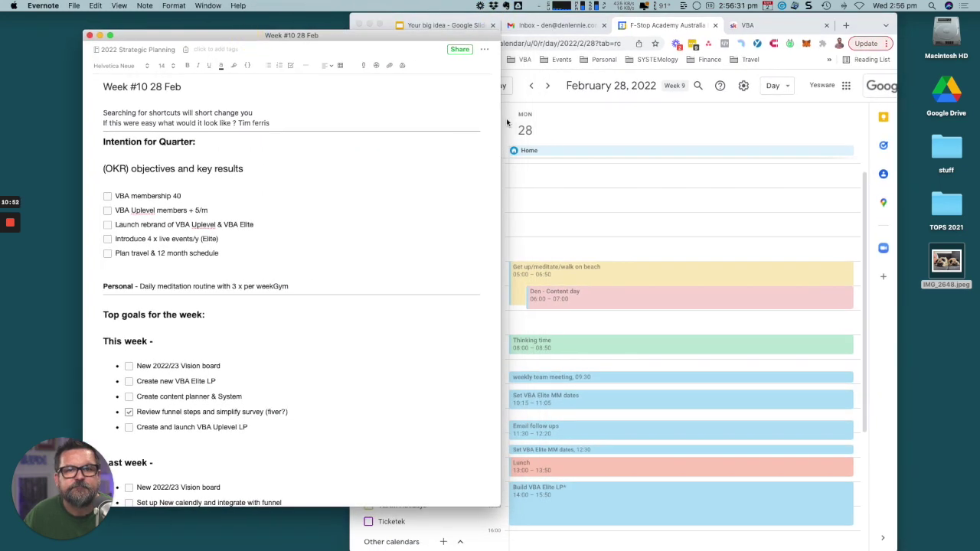
drag(505, 123, 400, 116)
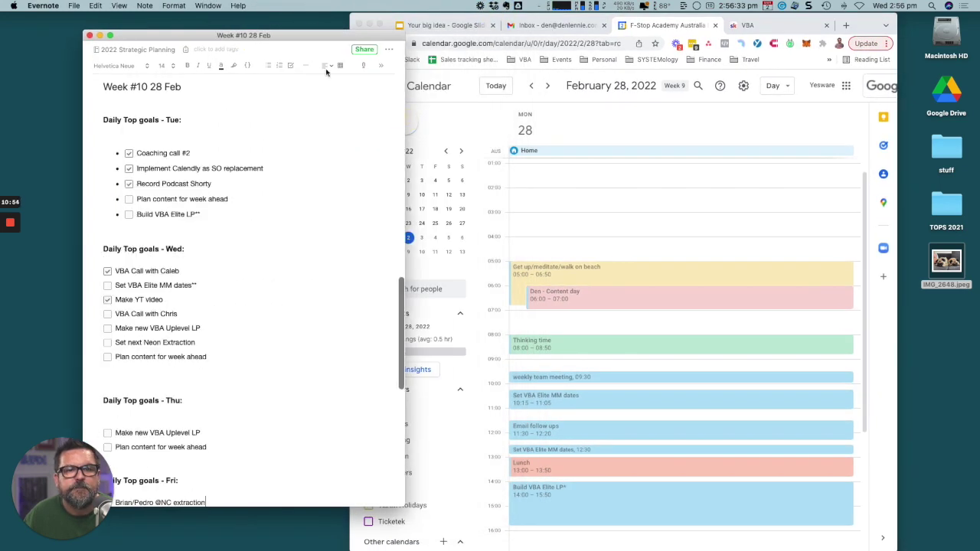
drag(290, 37, 253, 16)
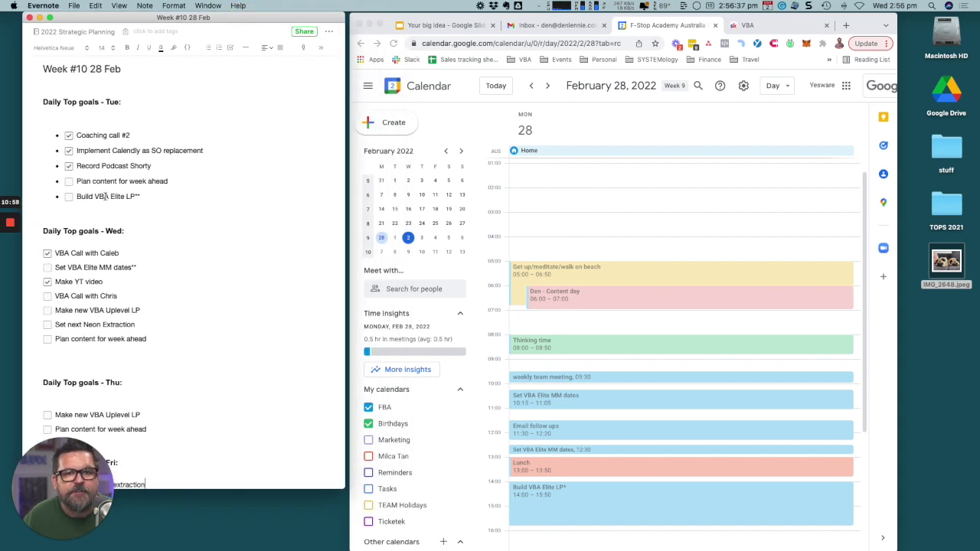
scroll(175, 234, down, 1)
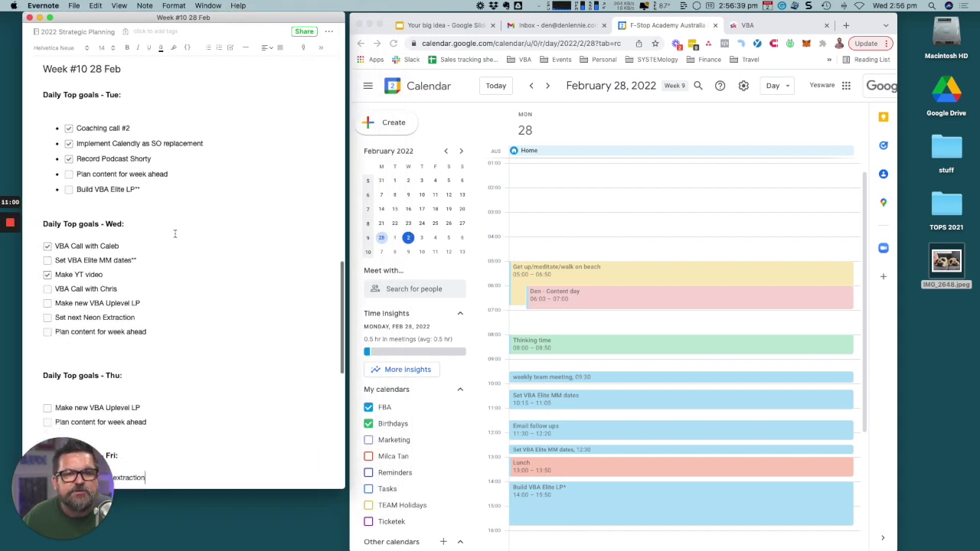
scroll(175, 233, up, 10)
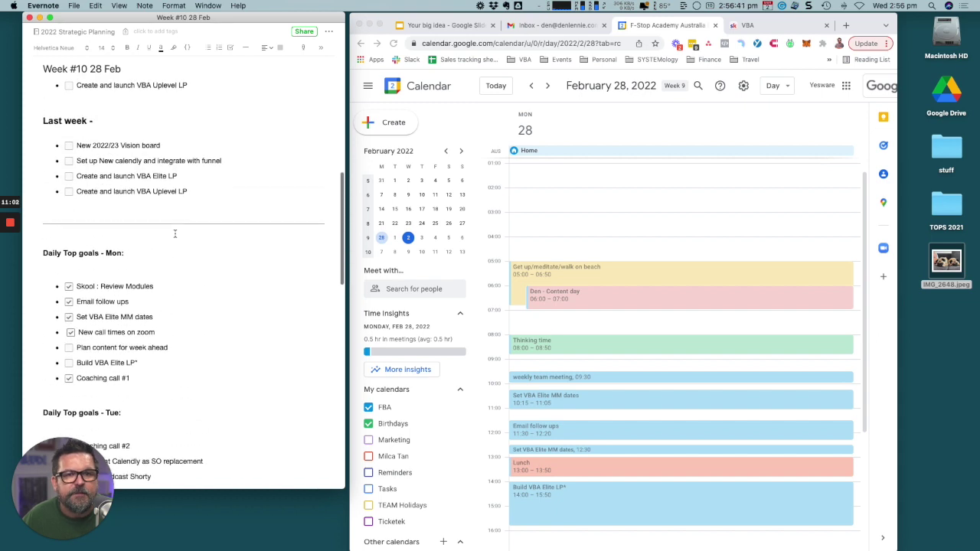
scroll(174, 234, down, 1)
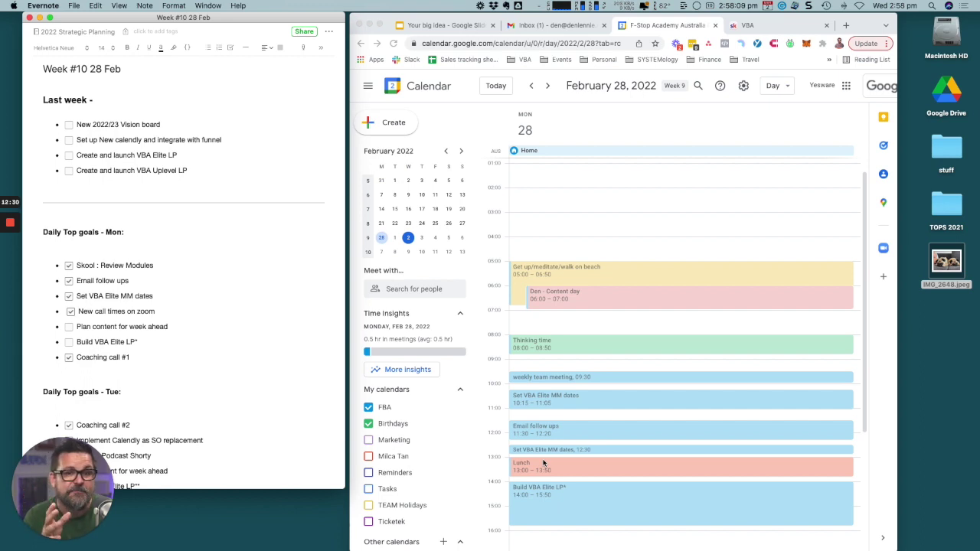
scroll(542, 462, down, 5)
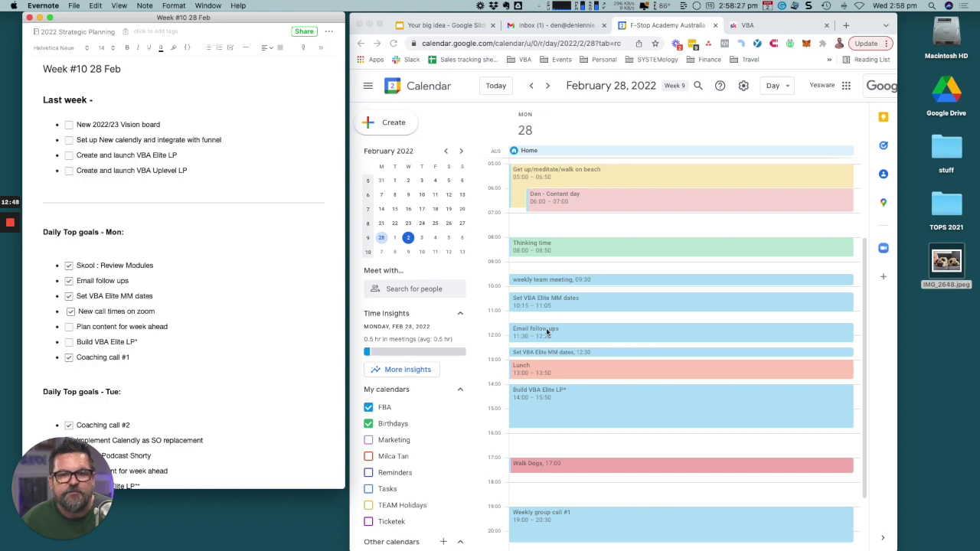
click(563, 26)
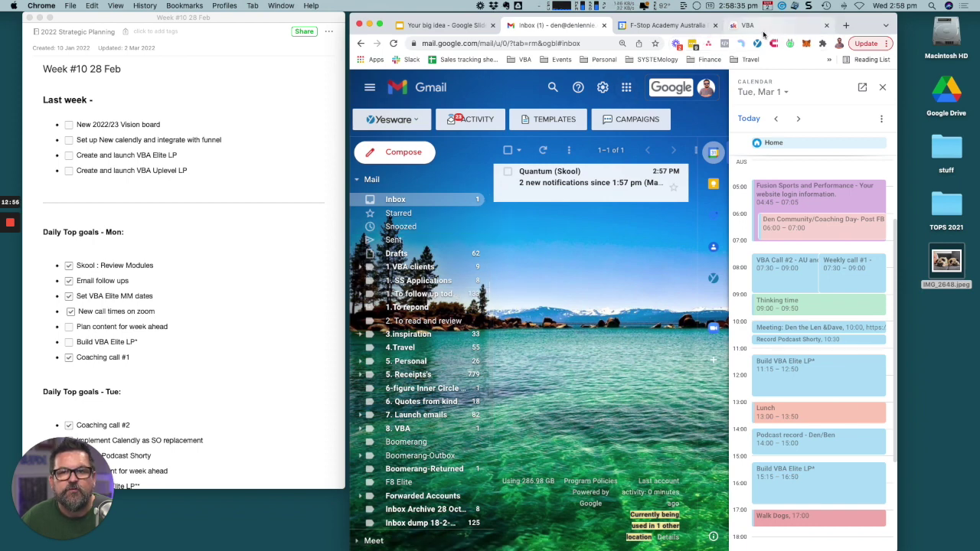
click(668, 25)
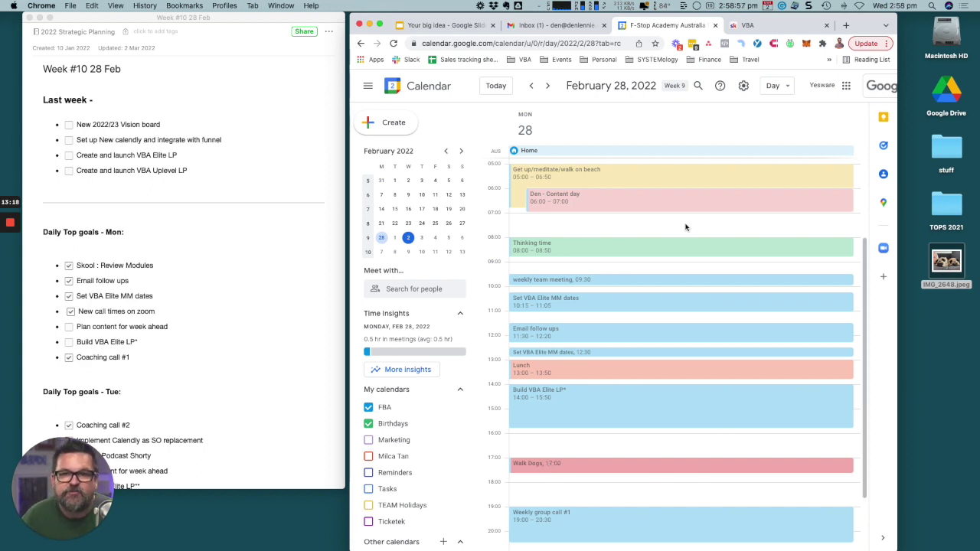
Step: Minimize the Chrome window showing Google Calendar
click(369, 25)
double_click(947, 264)
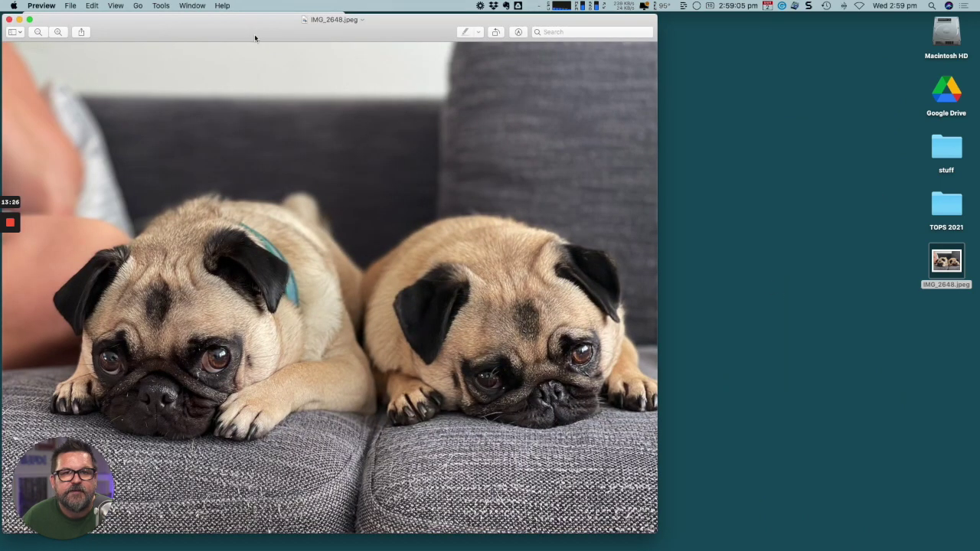
drag(259, 37, 336, 38)
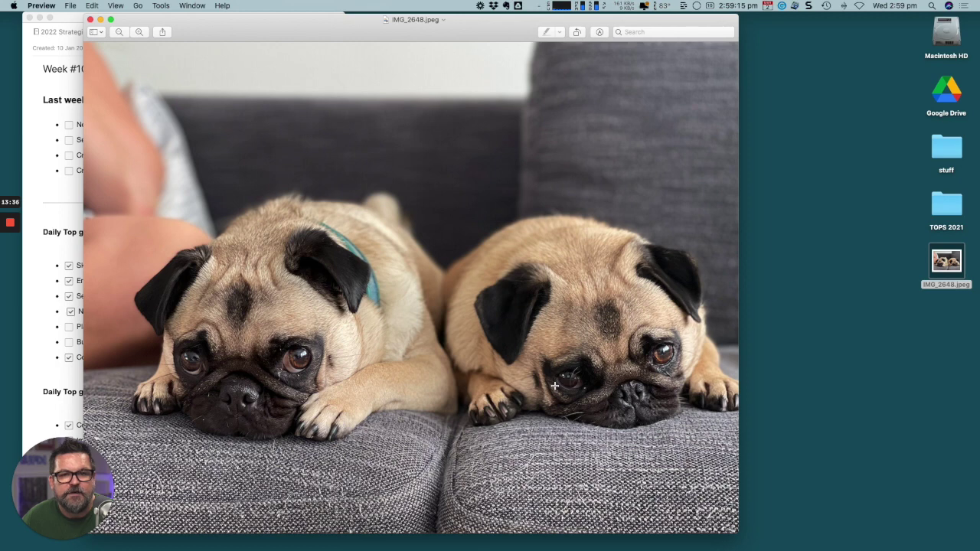
click(89, 20)
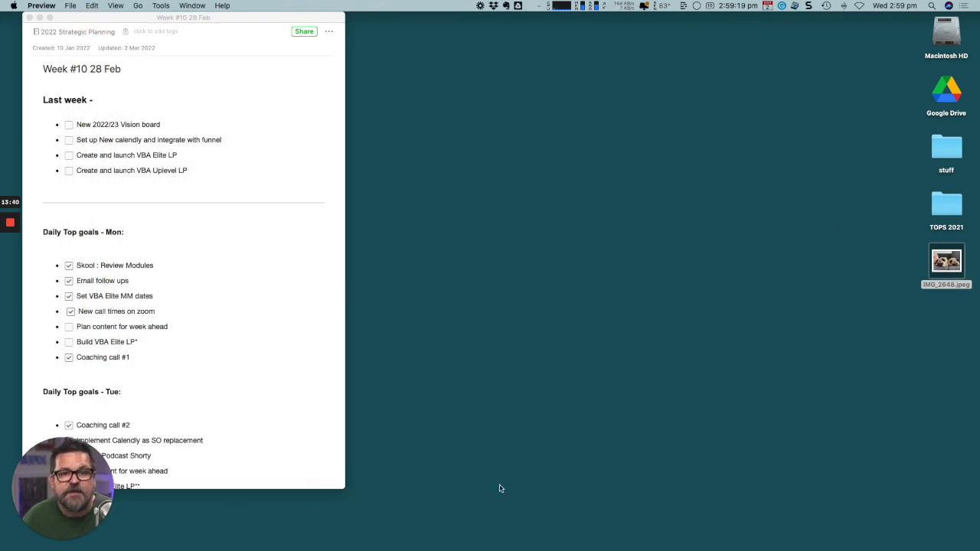
Step: Restore Chrome from the Dock and advance the calendar to Tuesday, March 1, 2022
click(370, 528)
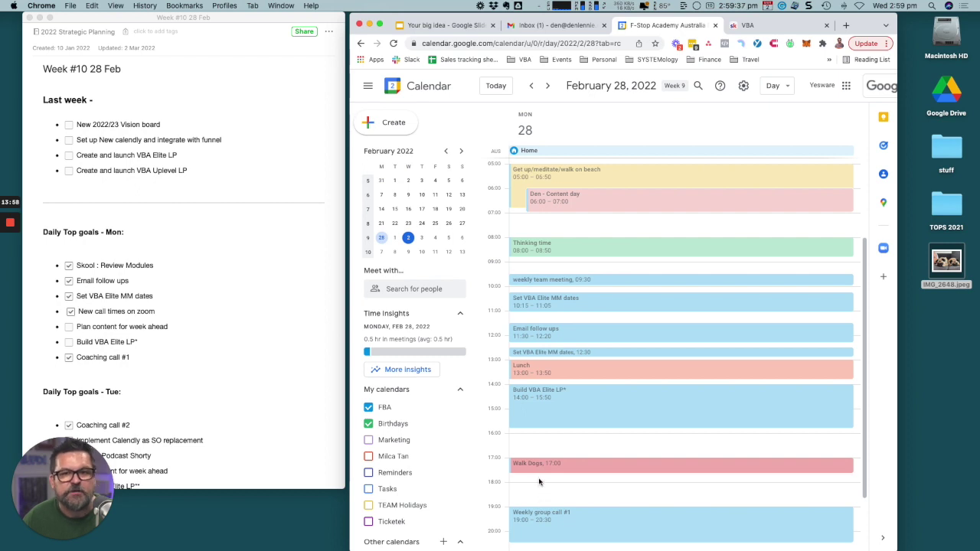
click(548, 87)
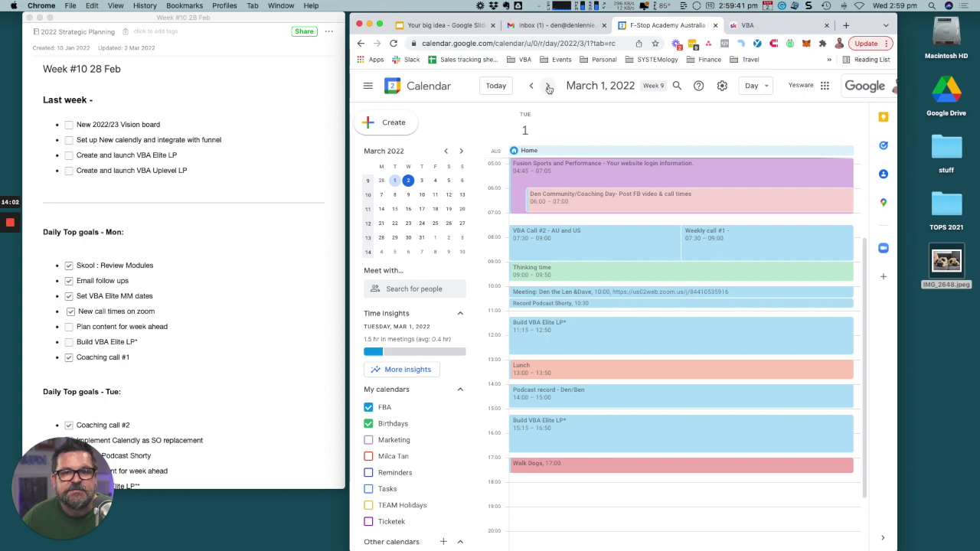
scroll(227, 288, down, 3)
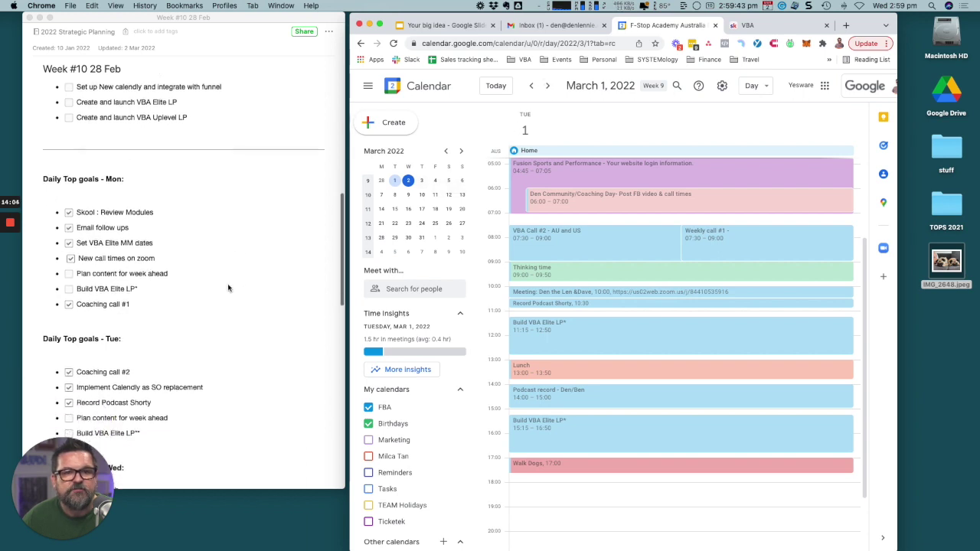
scroll(228, 288, down, 2)
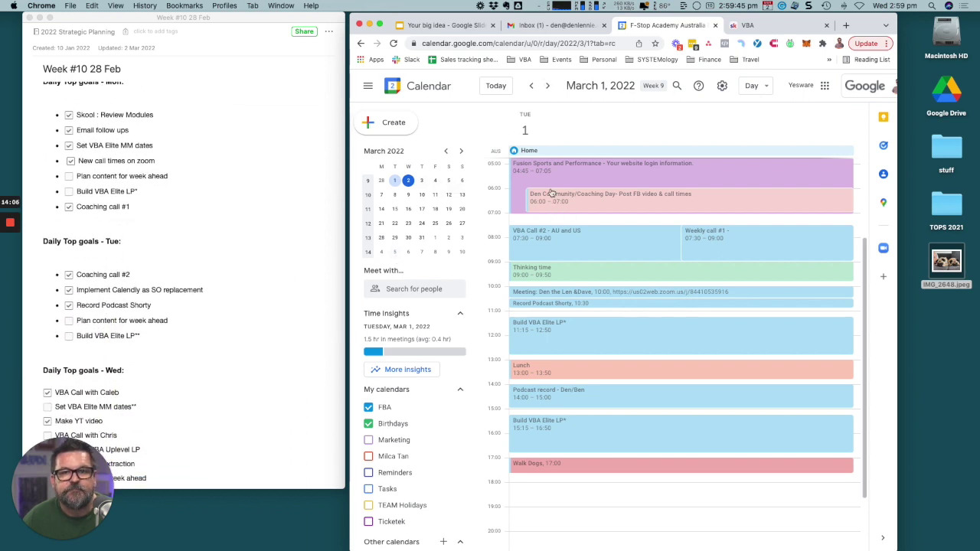
scroll(540, 199, up, 3)
scroll(532, 203, down, 2)
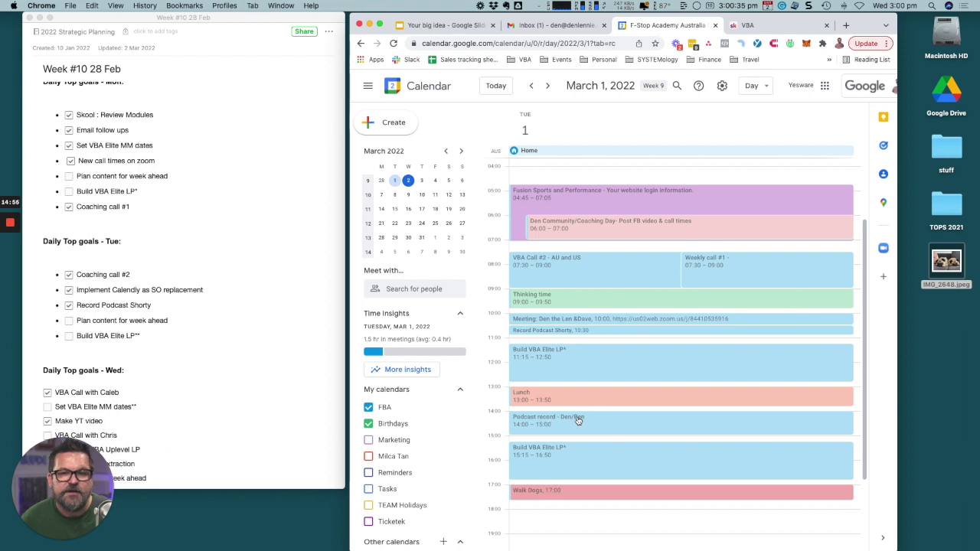
scroll(578, 421, down, 2)
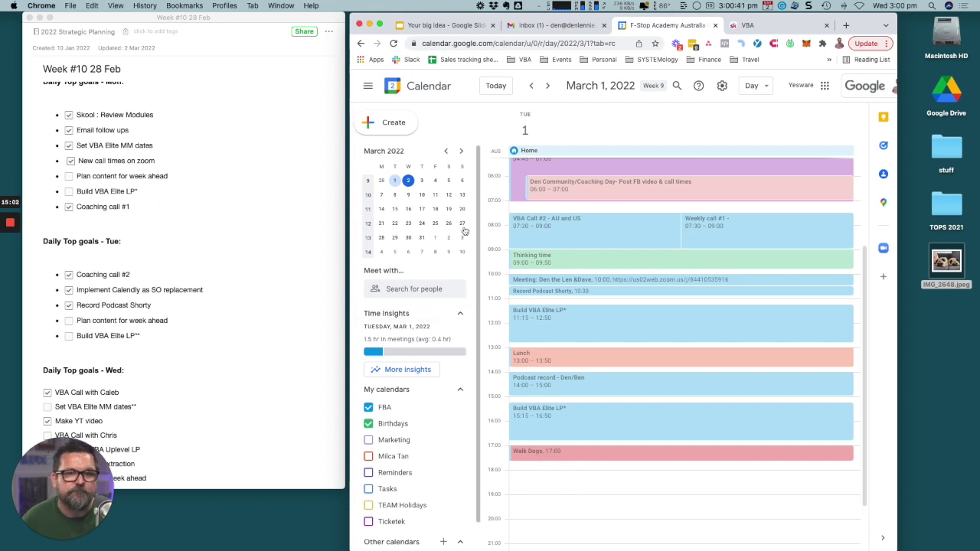
Step: Advance the calendar to Wednesday, March 2 and scroll to the Wednesday goals
click(548, 85)
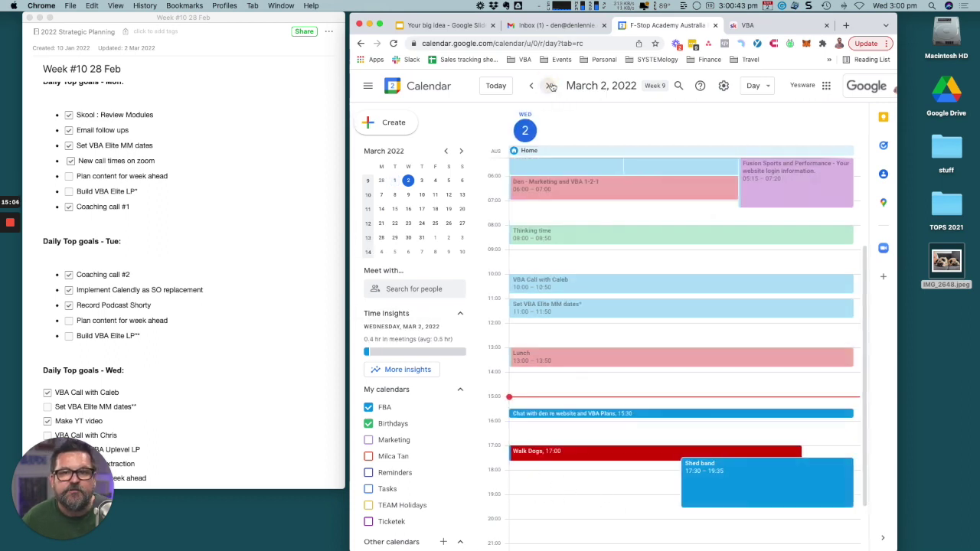
scroll(572, 203, up, 5)
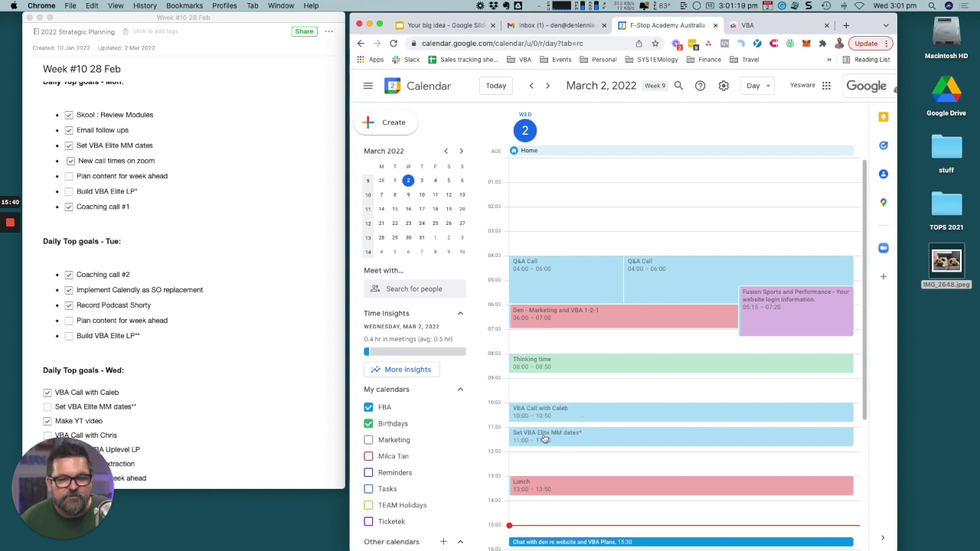
scroll(48, 342, down, 3)
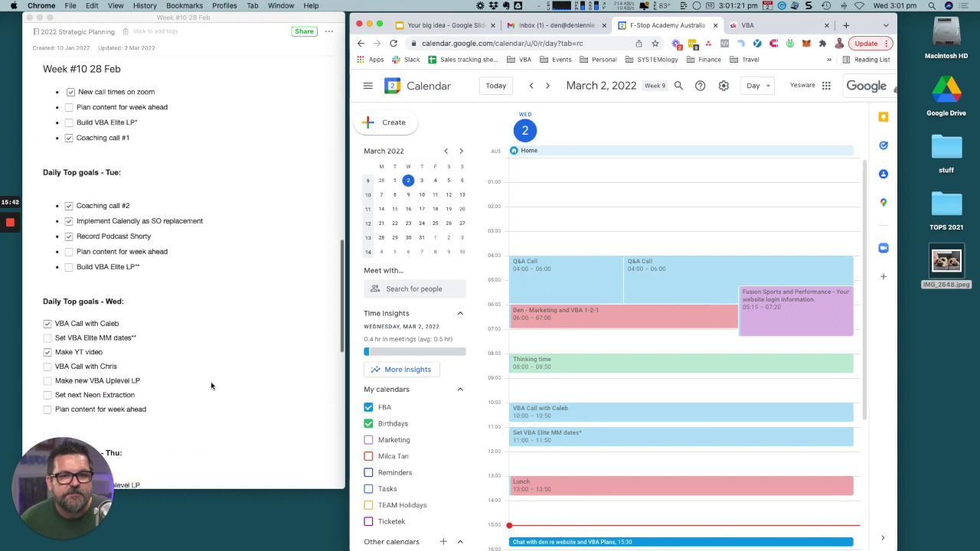
scroll(172, 348, down, 2)
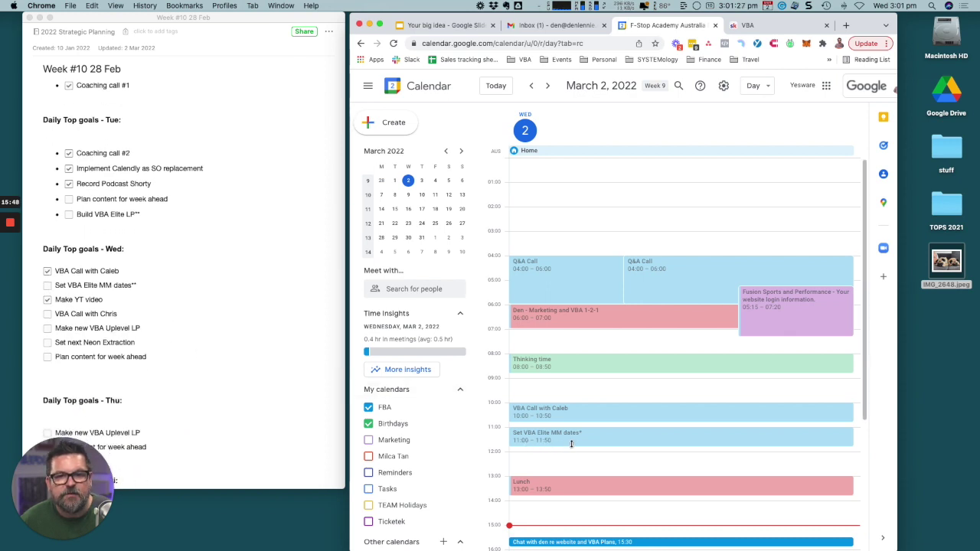
drag(573, 446, 567, 467)
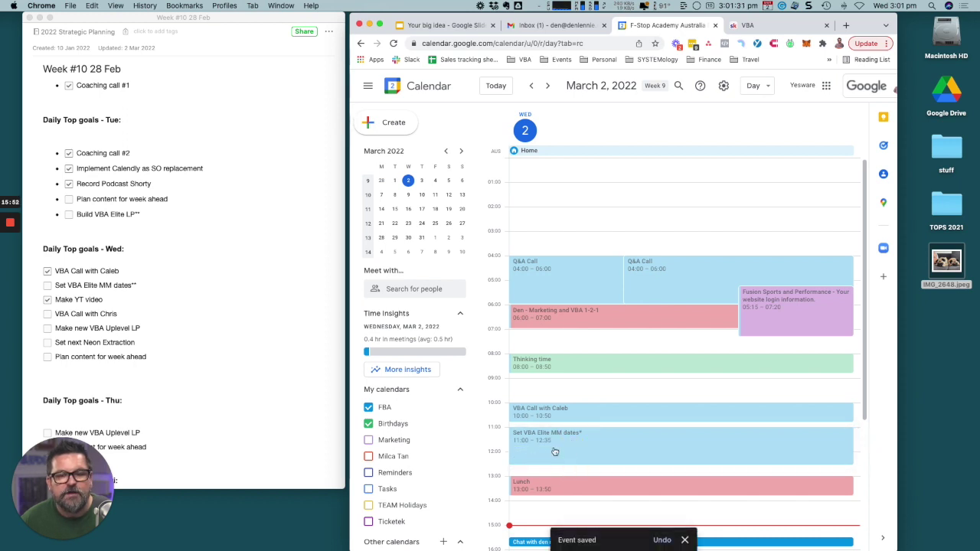
scroll(558, 452, down, 3)
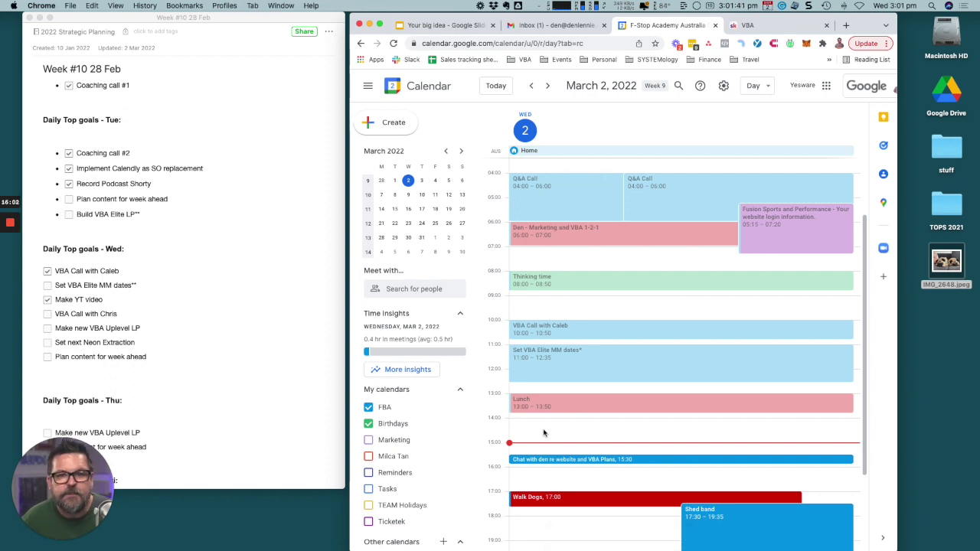
scroll(542, 431, down, 1)
scroll(541, 429, down, 1)
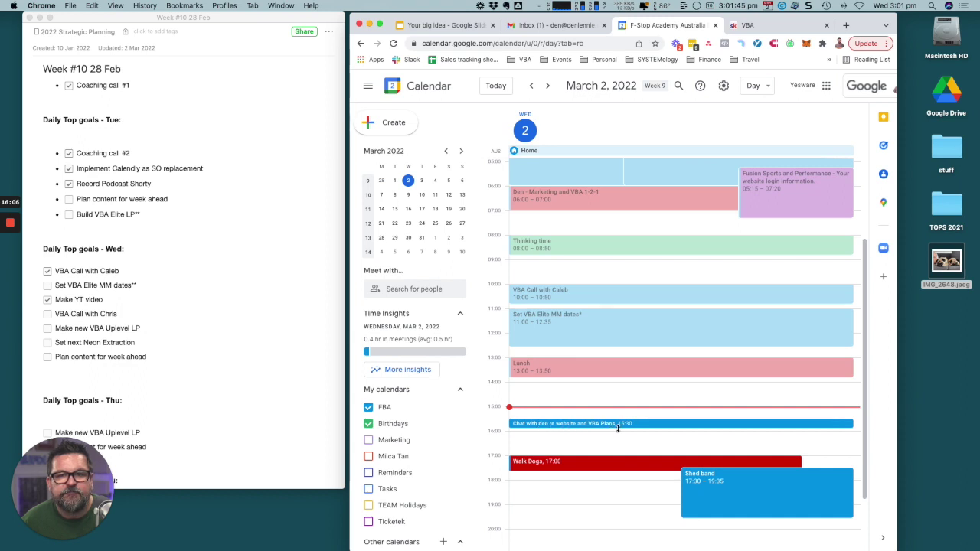
scroll(617, 429, down, 3)
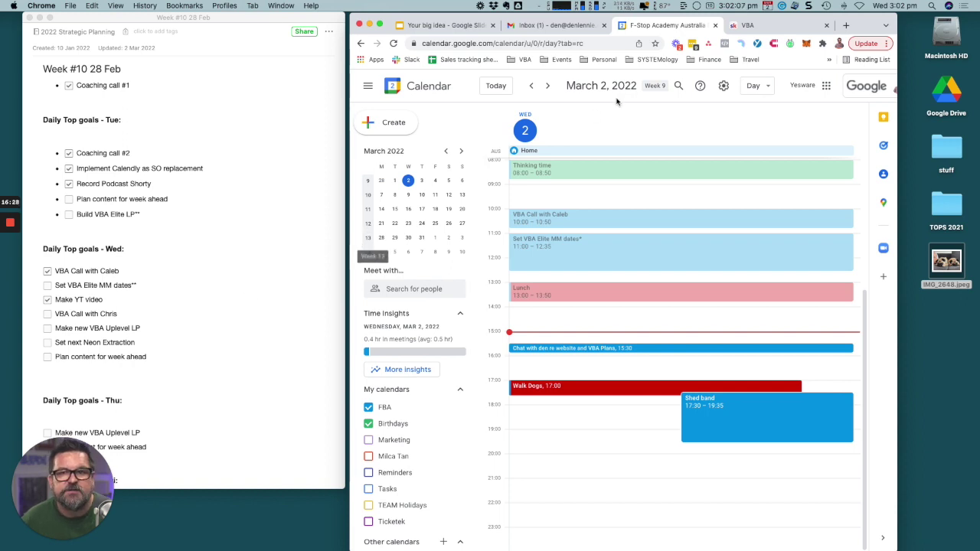
Step: Browse the VBA Skool group's Classroom, Calendar and Leaderboards, then return to Community
click(777, 29)
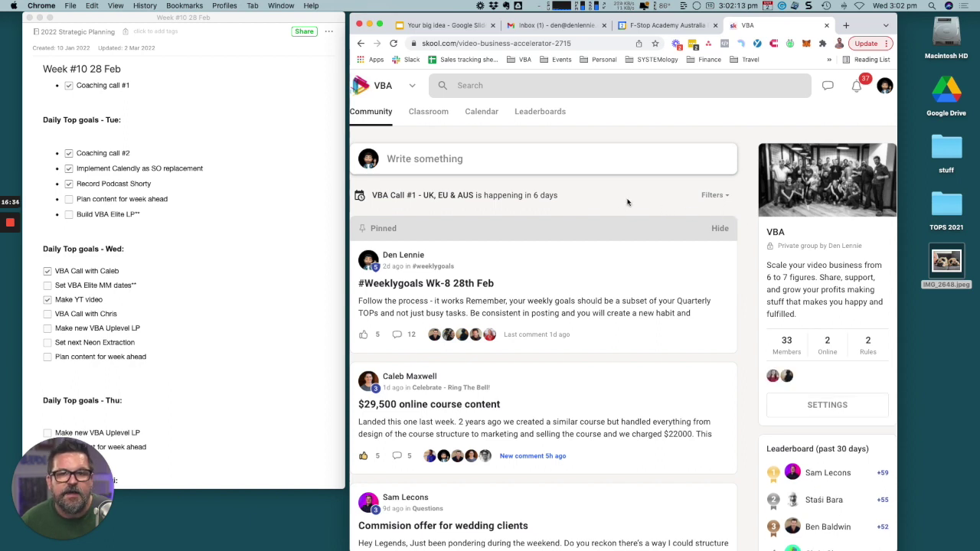
click(427, 119)
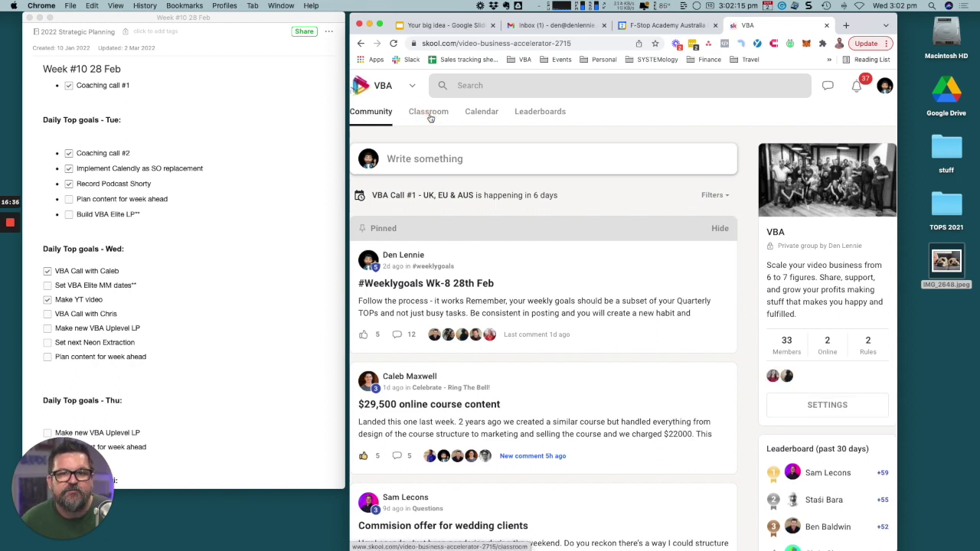
click(472, 114)
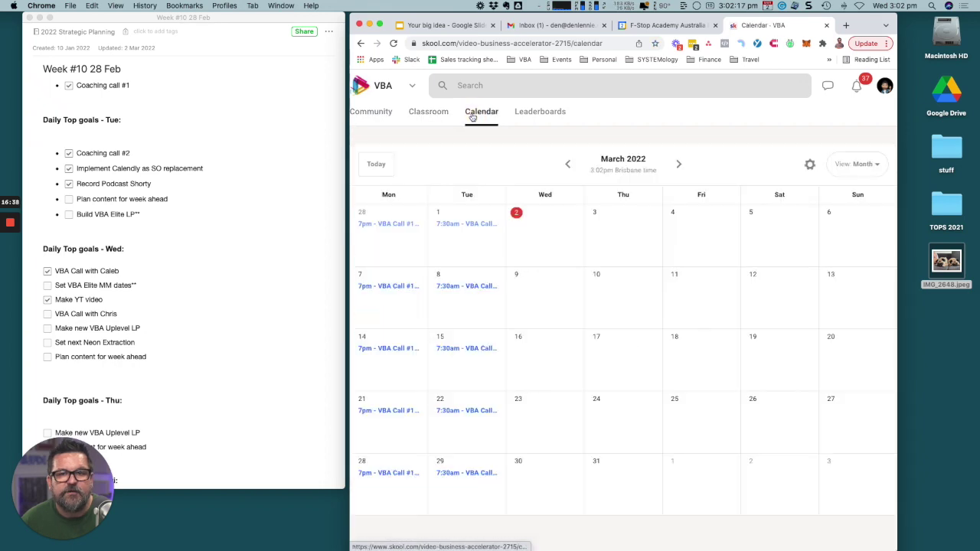
click(532, 115)
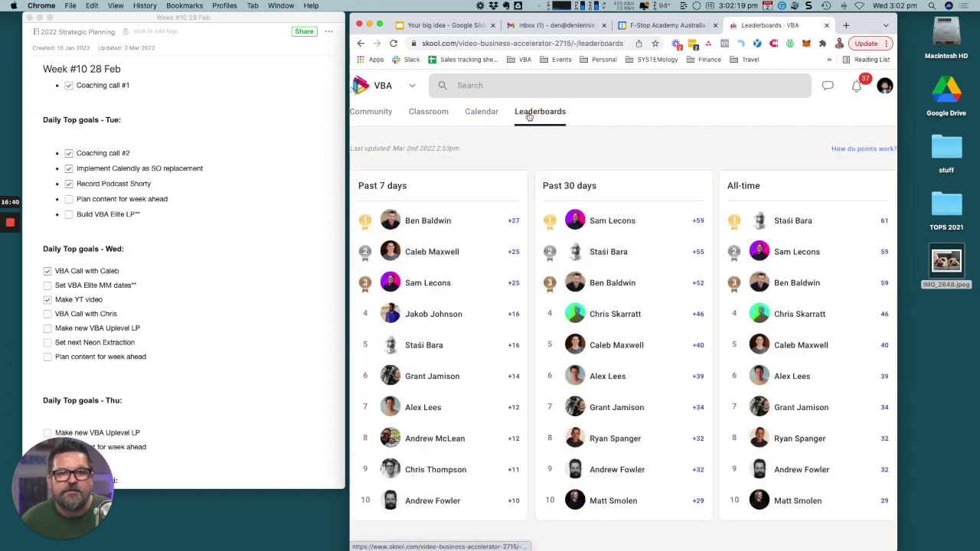
click(372, 115)
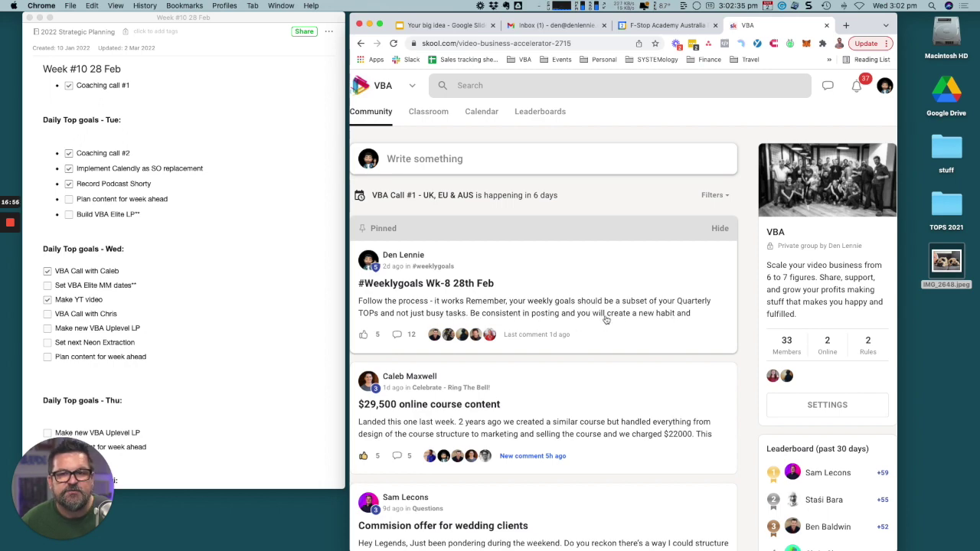
click(648, 306)
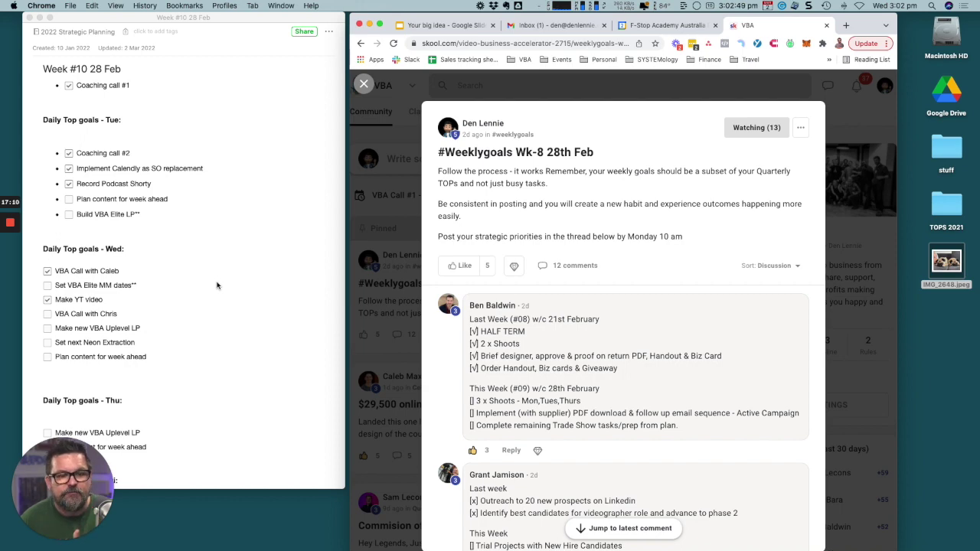
scroll(216, 285, down, 3)
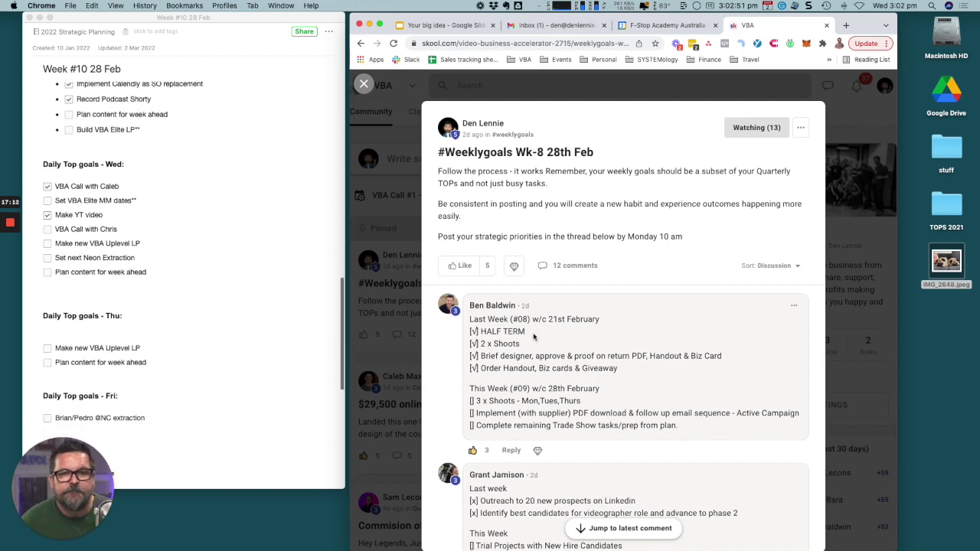
scroll(536, 334, down, 5)
scroll(537, 334, down, 13)
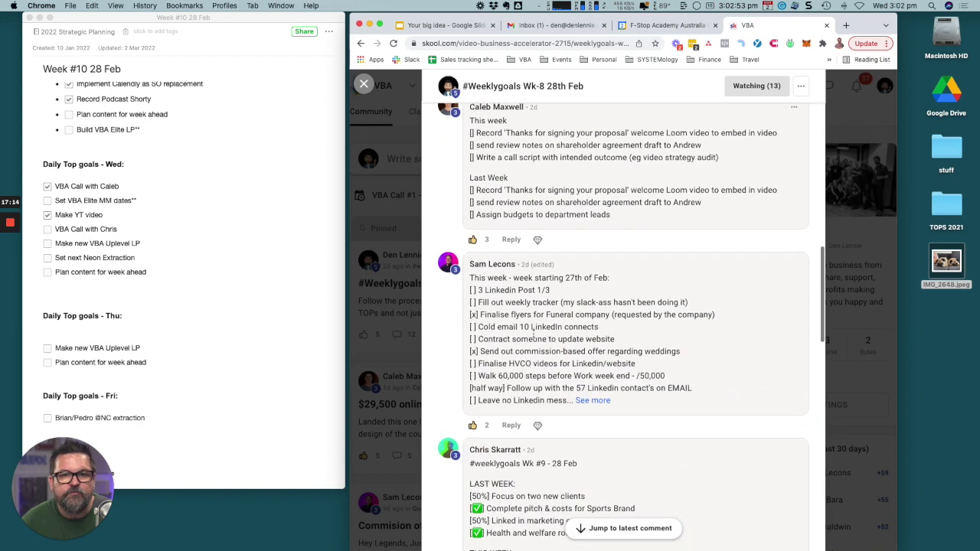
scroll(534, 334, down, 18)
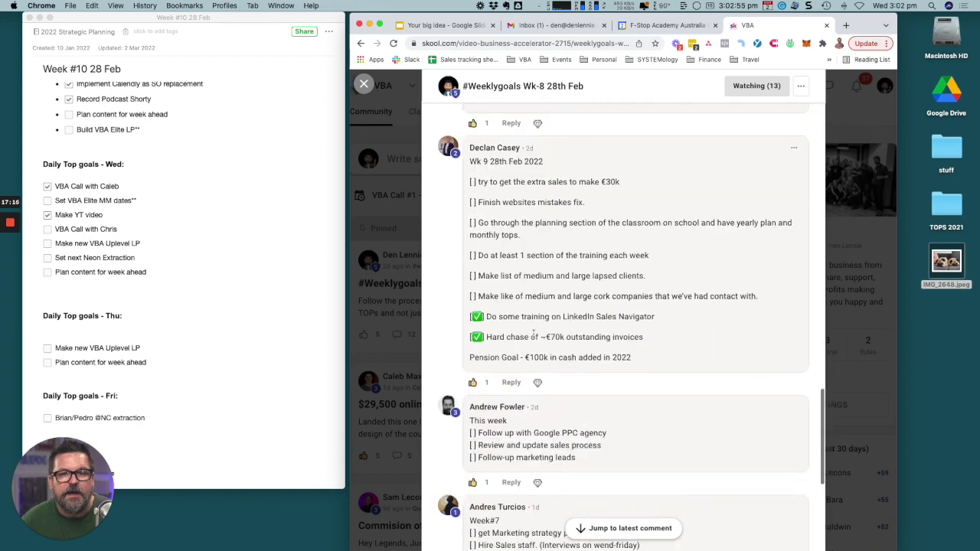
scroll(536, 343, down, 2)
scroll(535, 344, up, 12)
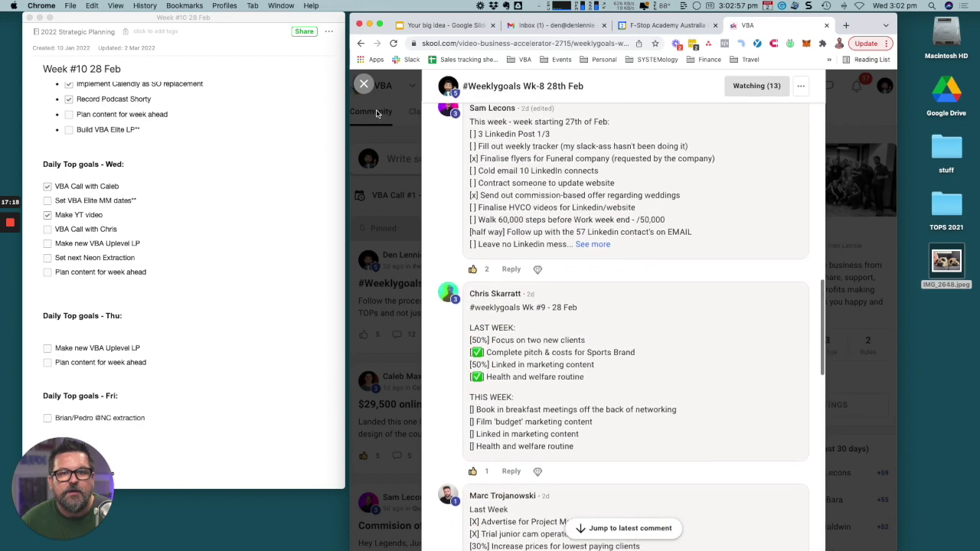
click(365, 87)
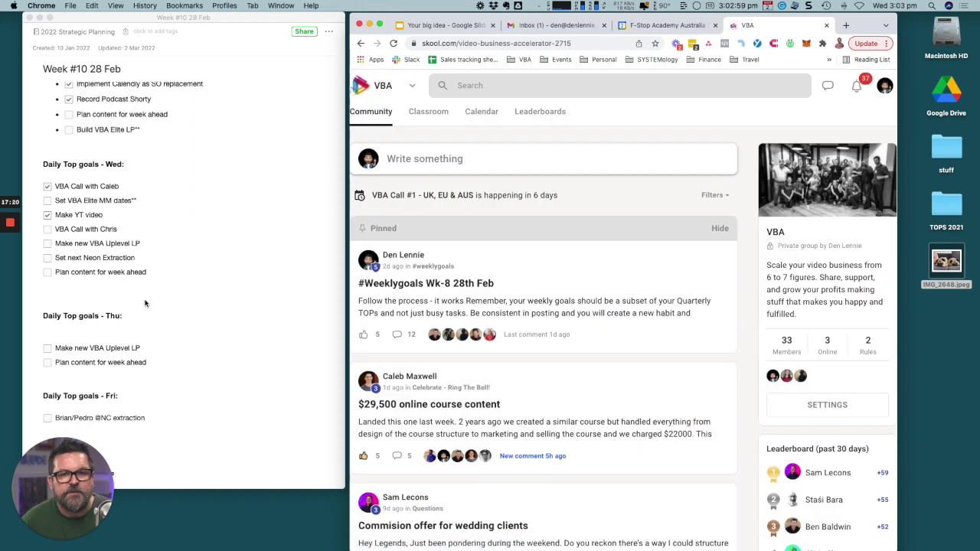
scroll(151, 317, down, 2)
scroll(151, 317, up, 12)
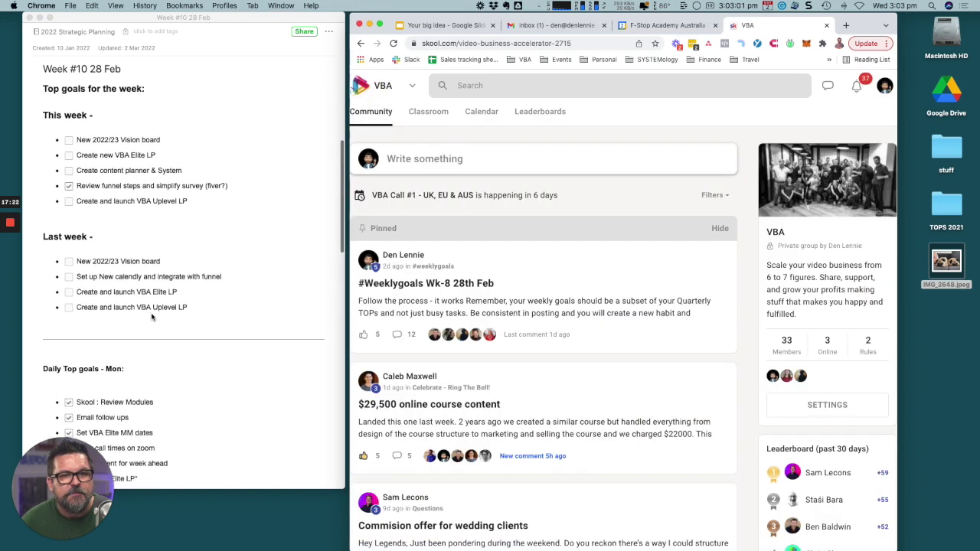
scroll(151, 317, down, 5)
scroll(152, 316, down, 5)
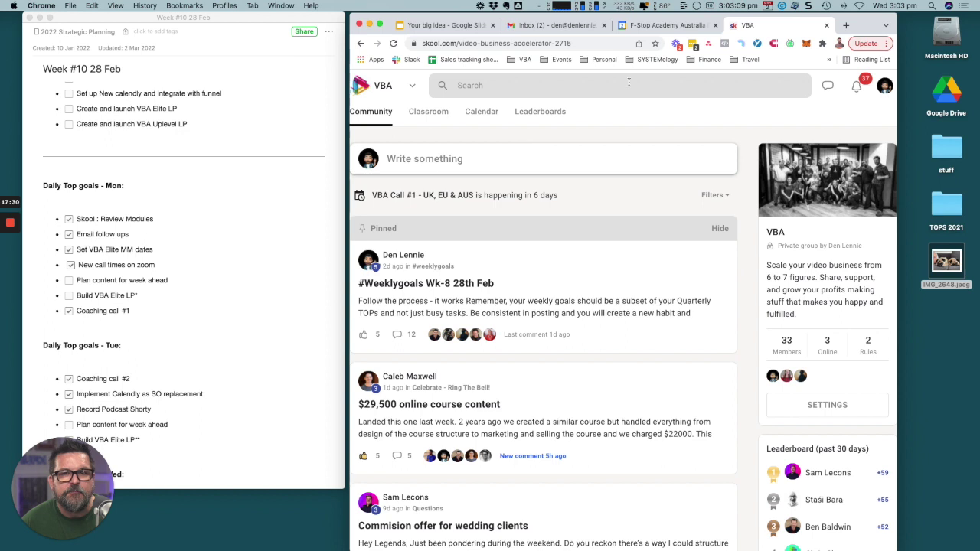
Step: Move Thursday March 3's Thinking time to 09:00 for this event only
click(653, 27)
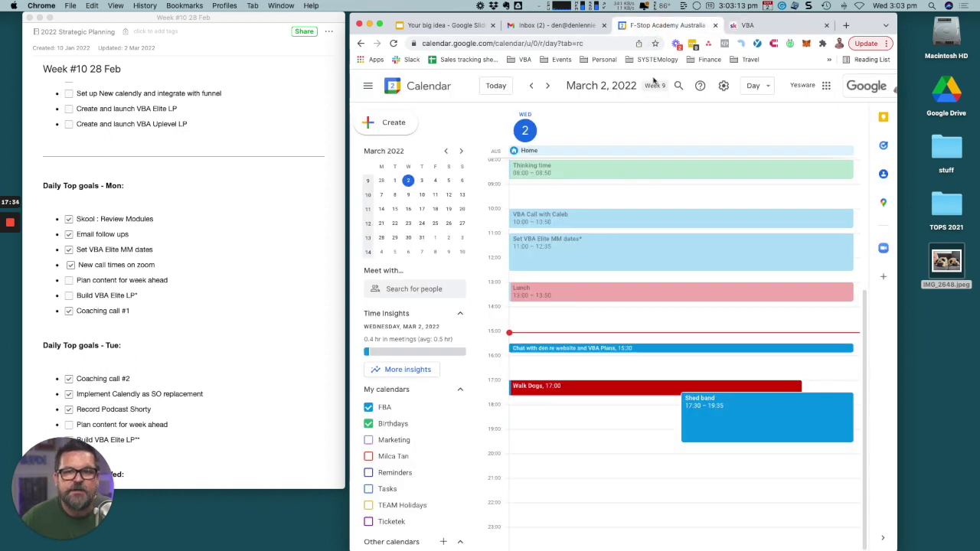
click(547, 86)
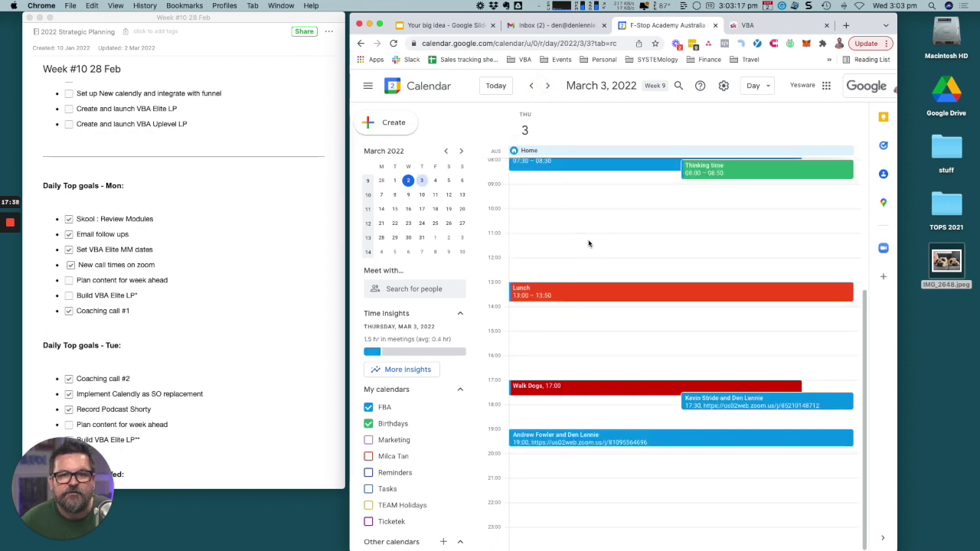
scroll(588, 244, up, 5)
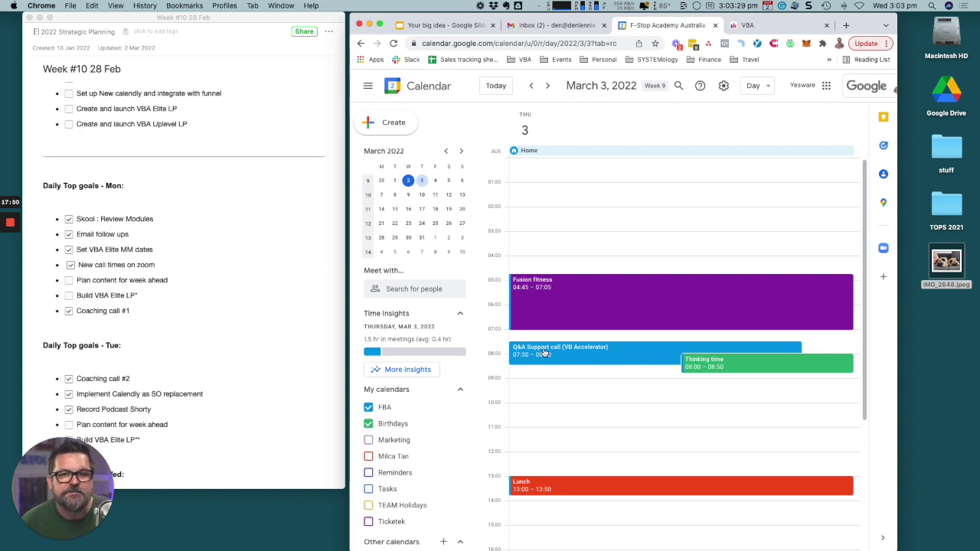
drag(731, 365, 727, 389)
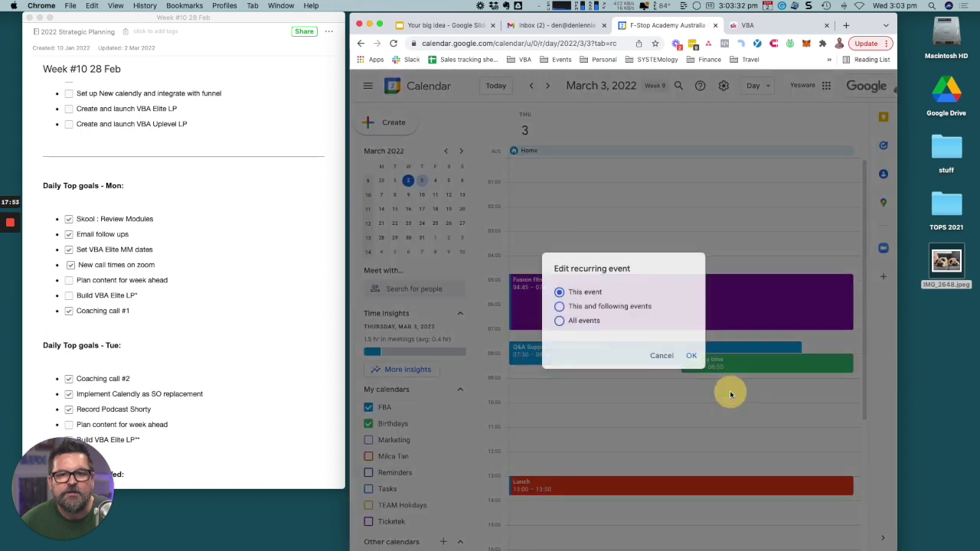
click(691, 356)
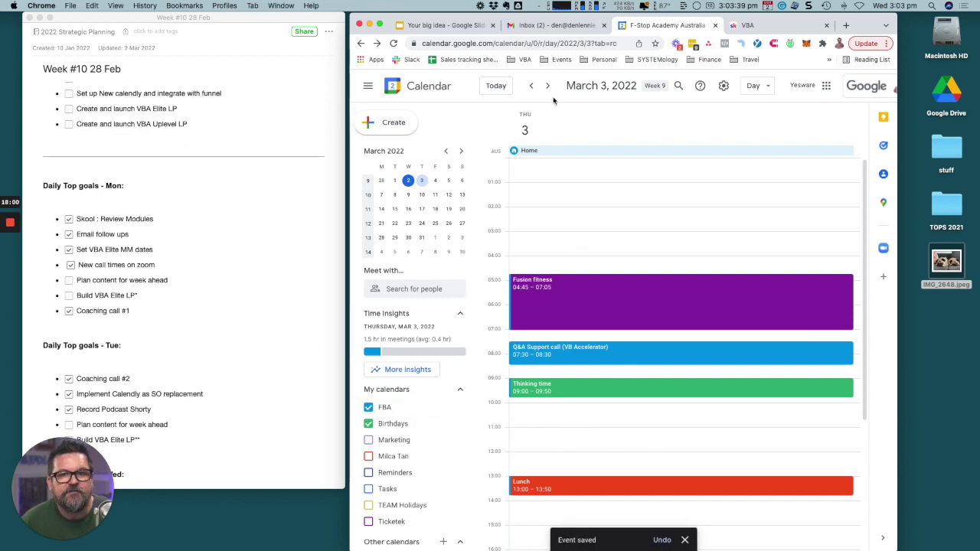
Step: Return the calendar to Wednesday, March 2
click(530, 86)
scroll(645, 316, down, 3)
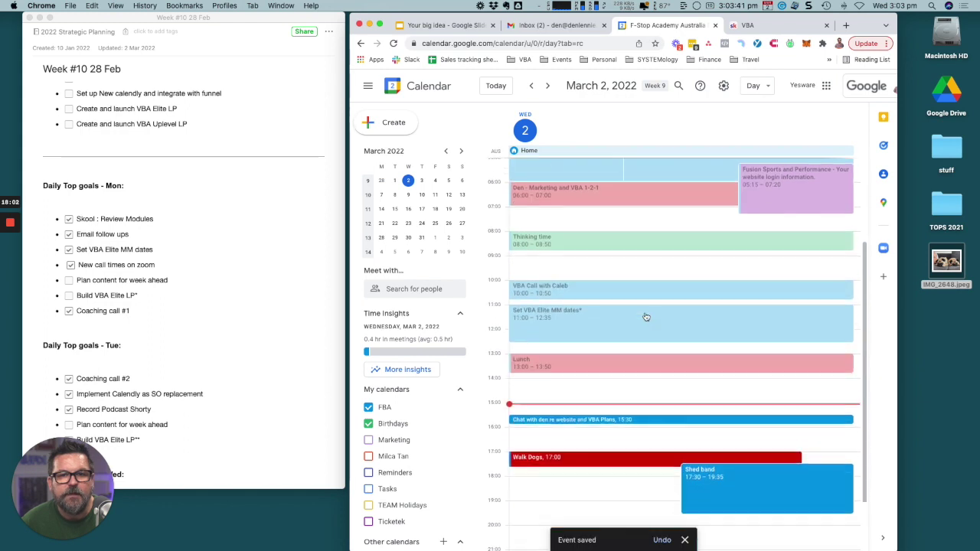
scroll(645, 316, down, 1)
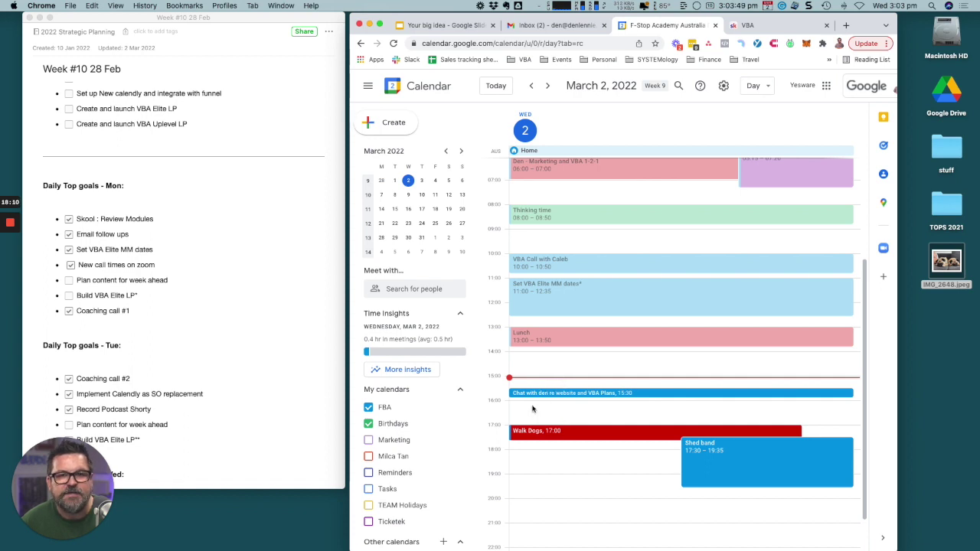
Step: Create an 'Edit Yt video' event at 16:00 on Wednesday, March 2
click(531, 414)
click(525, 404)
text(Edit Yt)
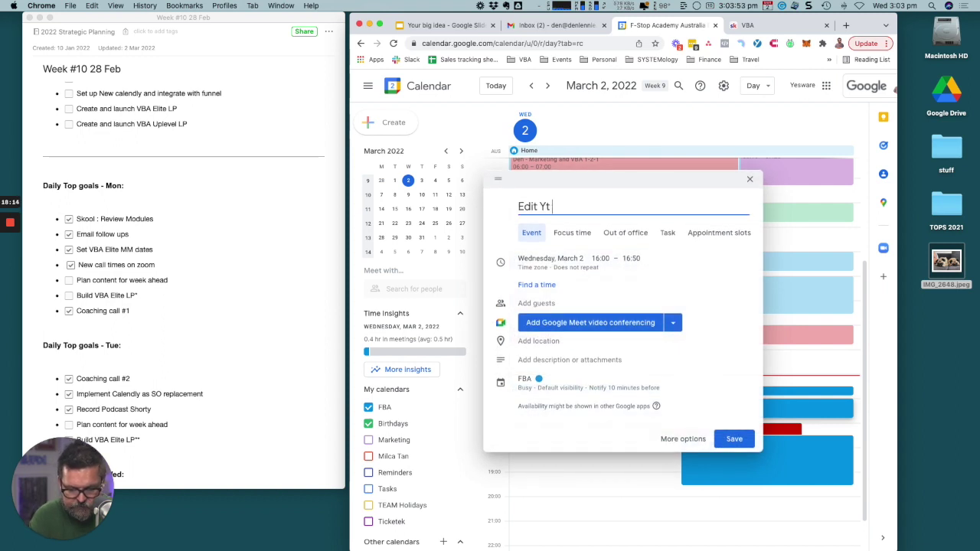
text( video)
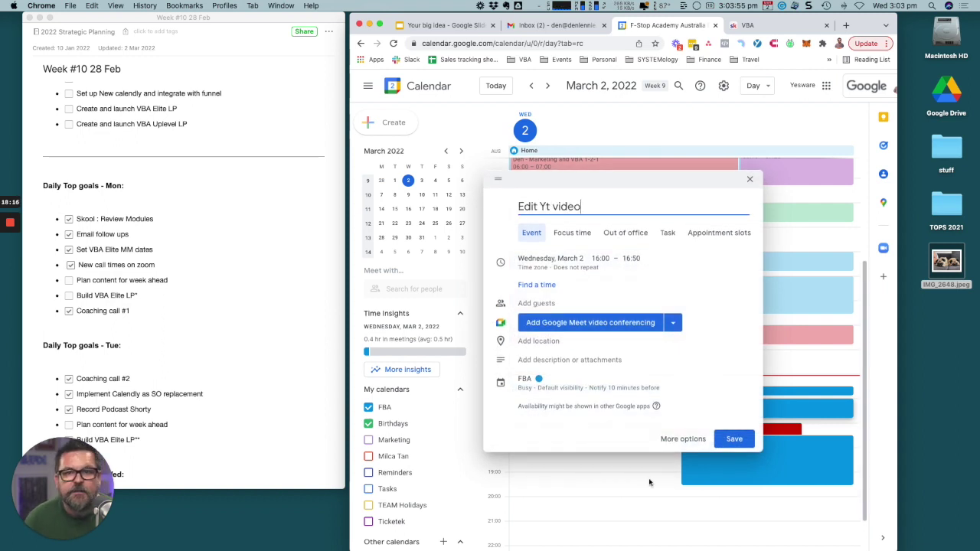
click(734, 439)
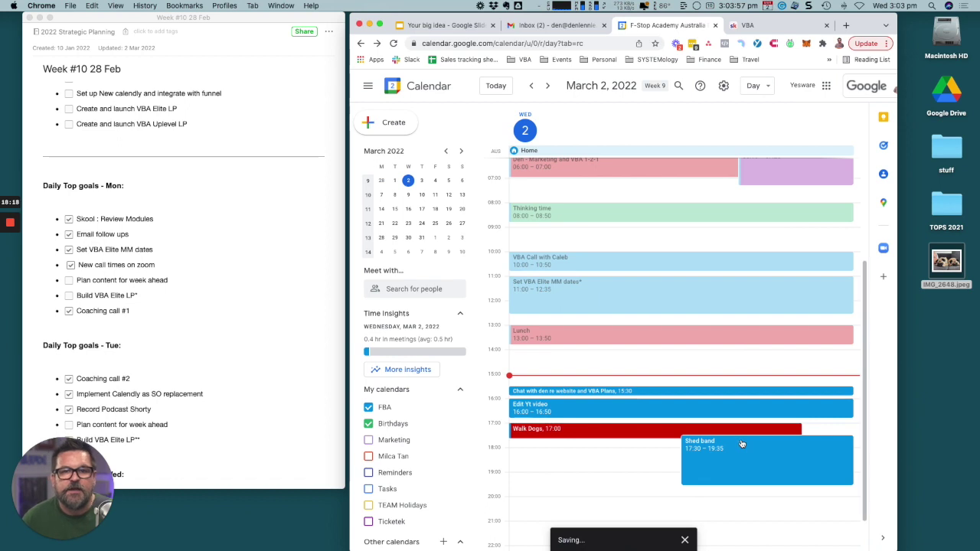